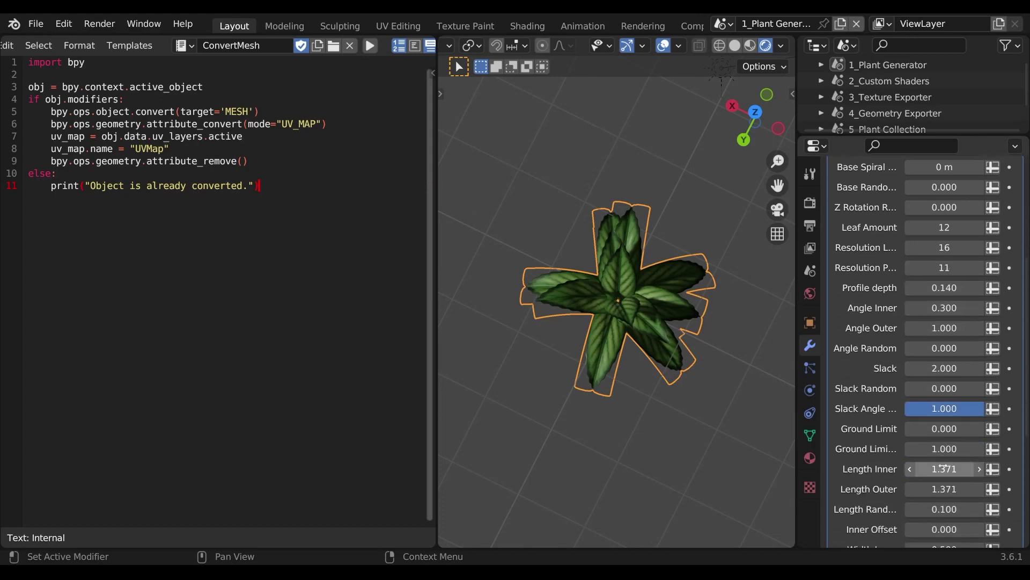
- Set the plant's inner and outer leaf length to 1.891 and its slack to 1.2
{"action": "left_click_drag", "start_coordinate": [942, 470], "coordinate": [967, 464]}
{"action": "scroll", "coordinate": [942, 469], "scroll_direction": "down", "scroll_amount": 4}
{"action": "scroll", "coordinate": [935, 410], "scroll_direction": "up", "scroll_amount": 3}
{"action": "middle_click_drag", "start_coordinate": [696, 436], "coordinate": [669, 327]}
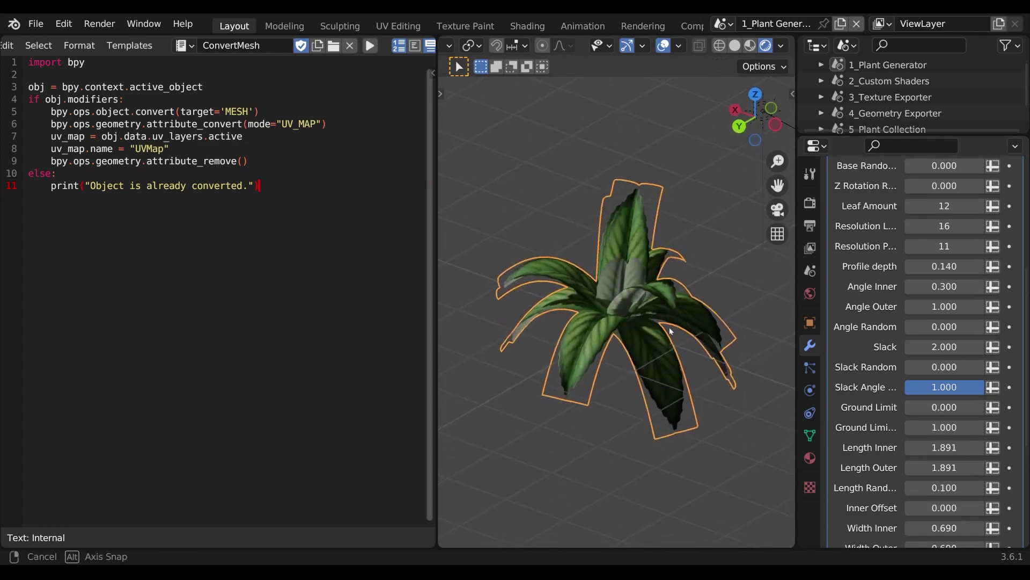
{"action": "left_click_drag", "start_coordinate": [961, 348], "coordinate": [918, 348]}
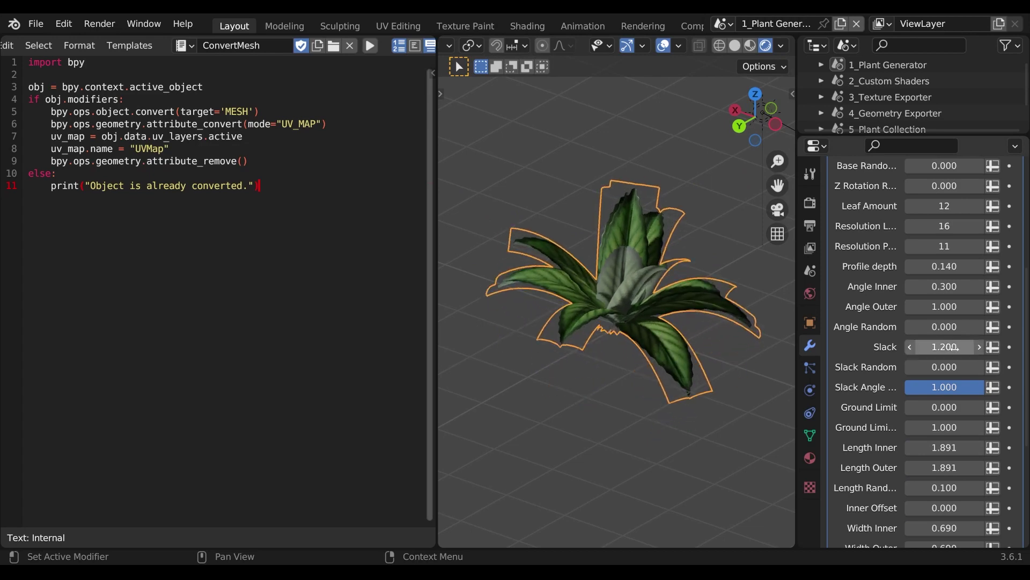
- Set the plant's seed to 1 in the DripsLeaf modifier and view the new leaf arrangement from several angles
{"action": "scroll", "coordinate": [952, 344], "scroll_direction": "up", "scroll_amount": 3}
{"action": "scroll", "coordinate": [952, 344], "scroll_direction": "up", "scroll_amount": 7}
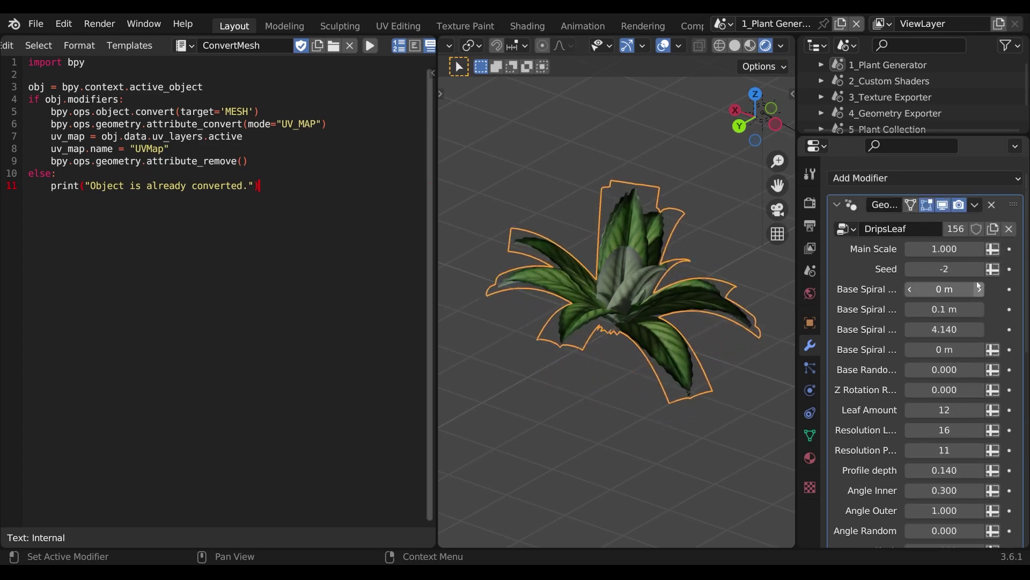
{"action": "left_click", "coordinate": [981, 269]}
{"action": "left_click", "coordinate": [982, 269]}
{"action": "left_click", "coordinate": [982, 270]}
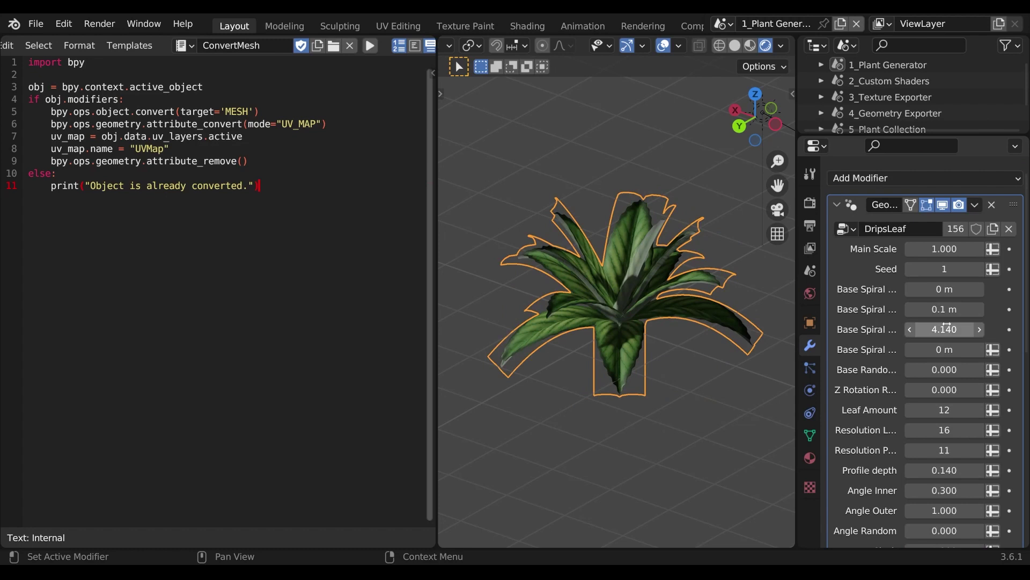
{"action": "scroll", "coordinate": [911, 388], "scroll_direction": "down", "scroll_amount": 2}
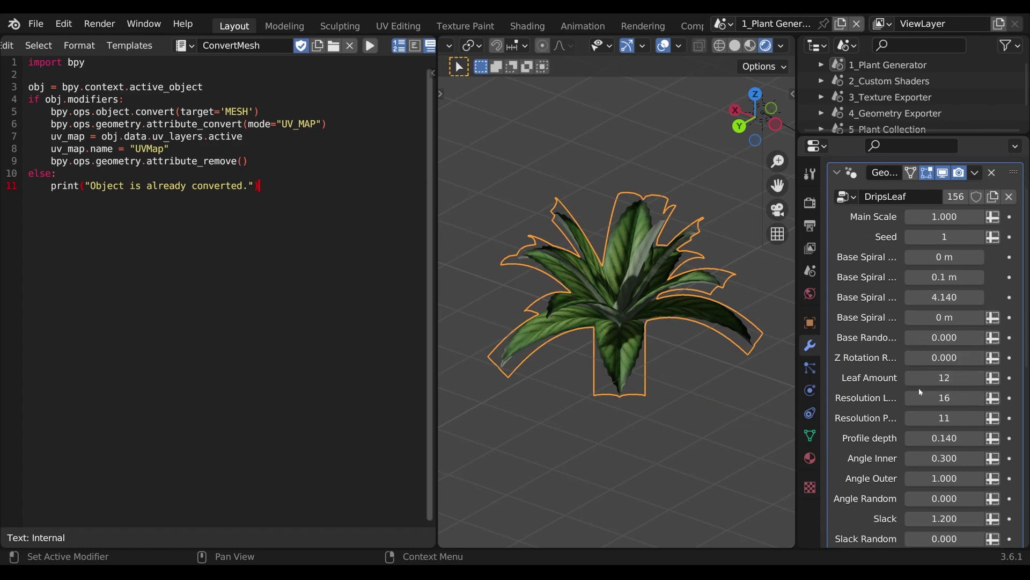
{"action": "middle_click_drag", "start_coordinate": [762, 395], "coordinate": [544, 380]}
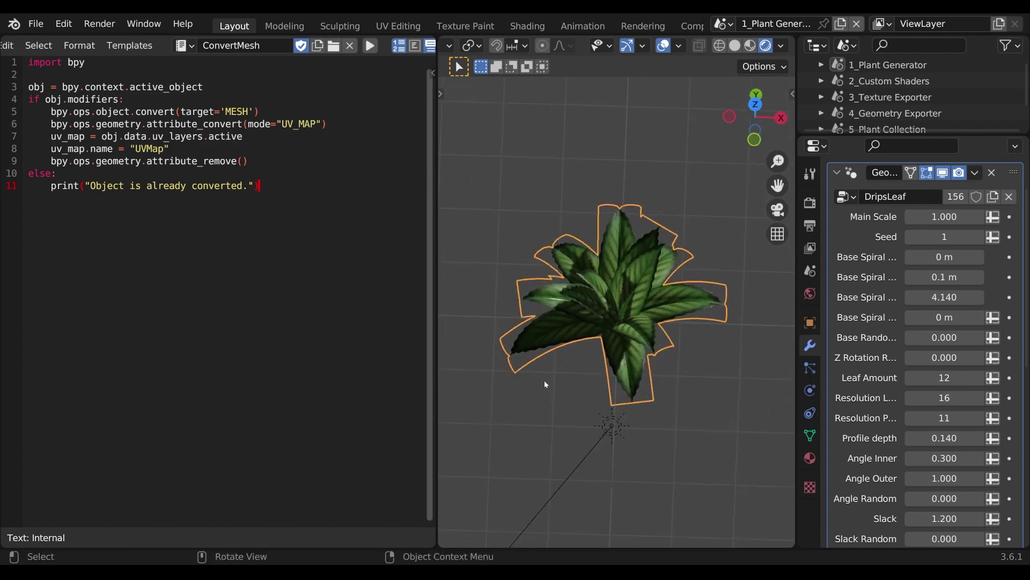
{"action": "middle_click_drag", "start_coordinate": [656, 370], "coordinate": [594, 333]}
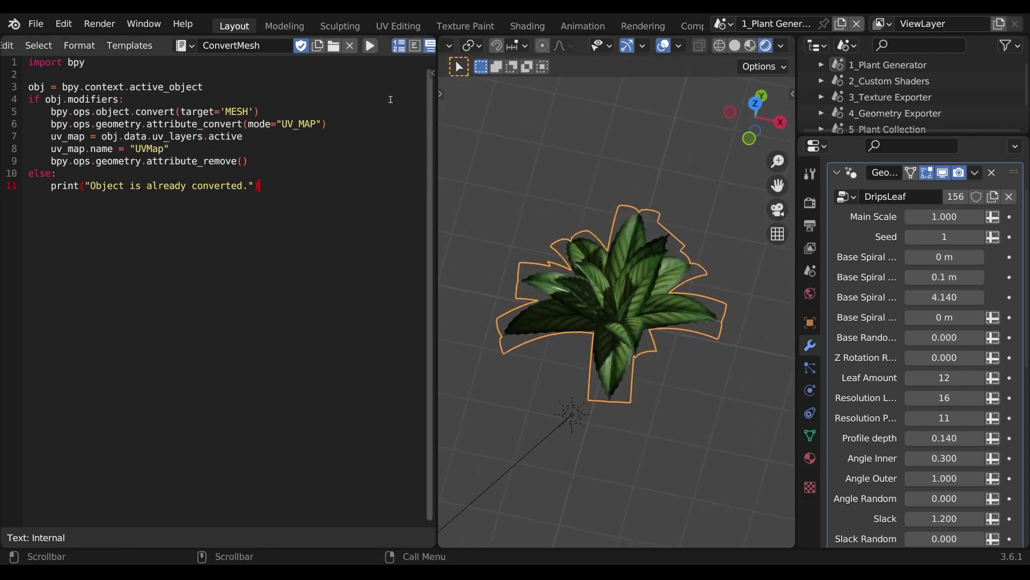
- Run the ConvertMesh script on the selected plant
{"action": "left_click", "coordinate": [371, 47]}
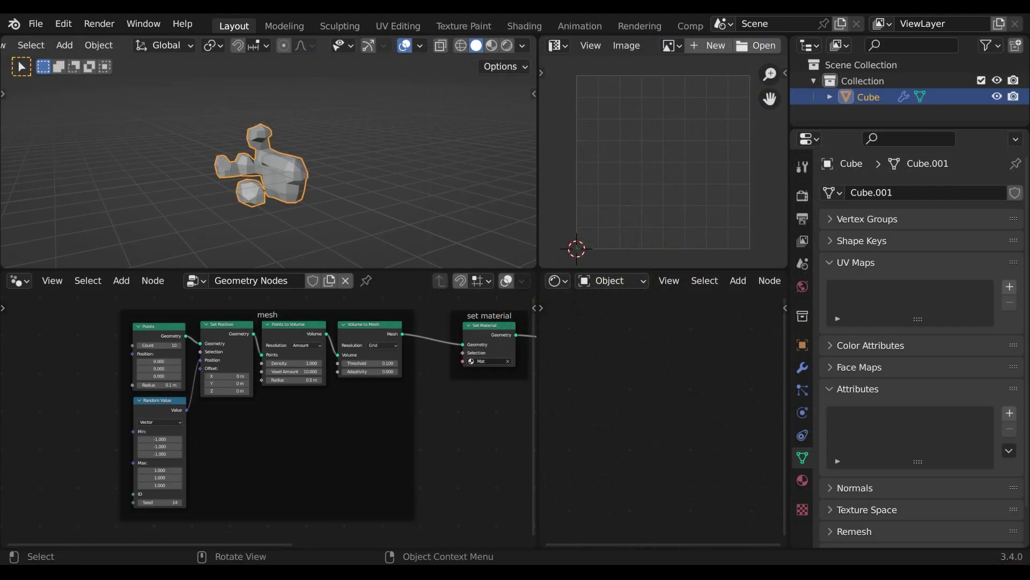
{"action": "middle_click_drag", "start_coordinate": [373, 154], "coordinate": [59, 252]}
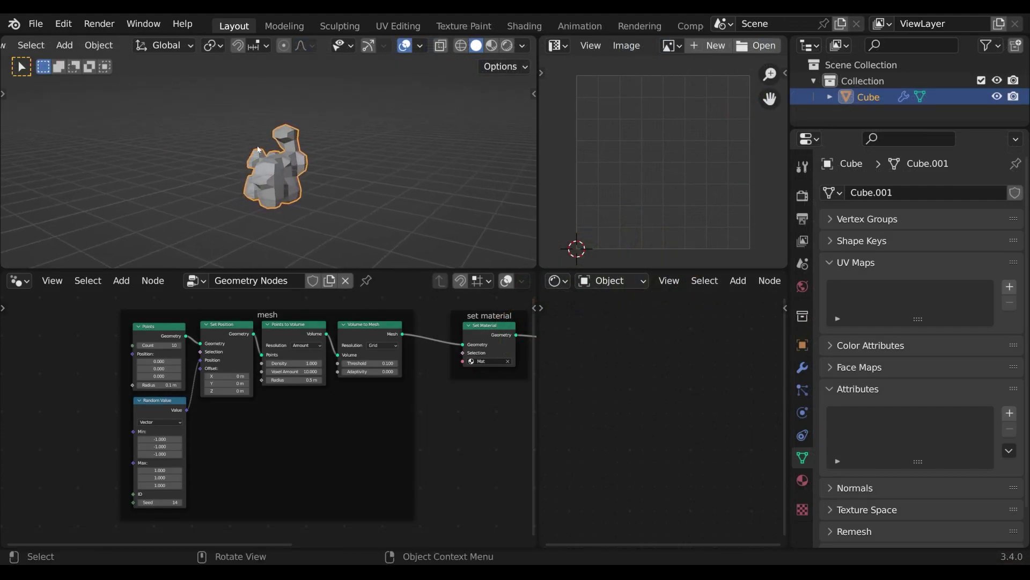
- Set the seed of the Random Value node in the mesh frame to 11
{"action": "left_click", "coordinate": [143, 505]}
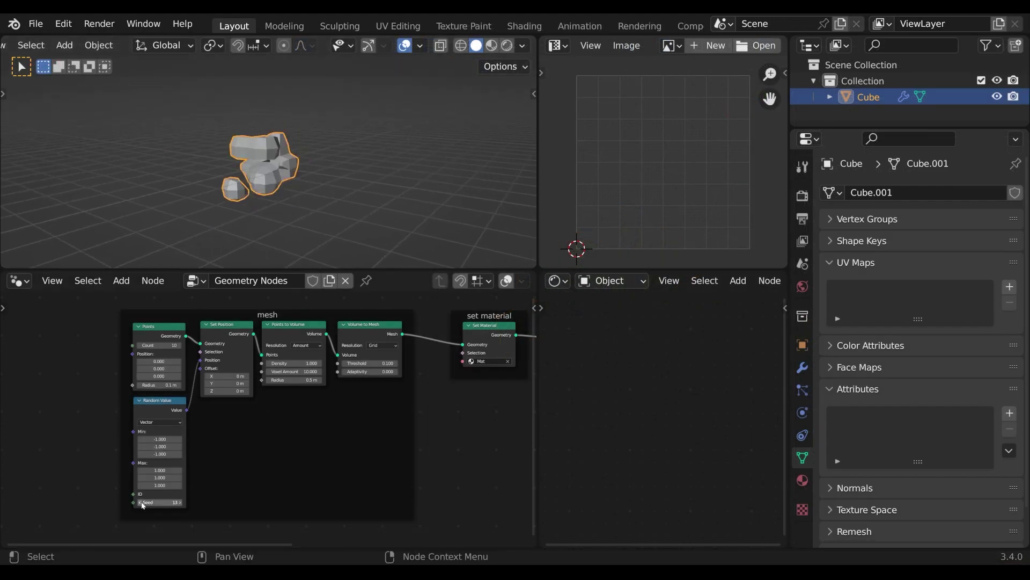
{"action": "left_click", "coordinate": [143, 505]}
{"action": "left_click", "coordinate": [143, 505]}
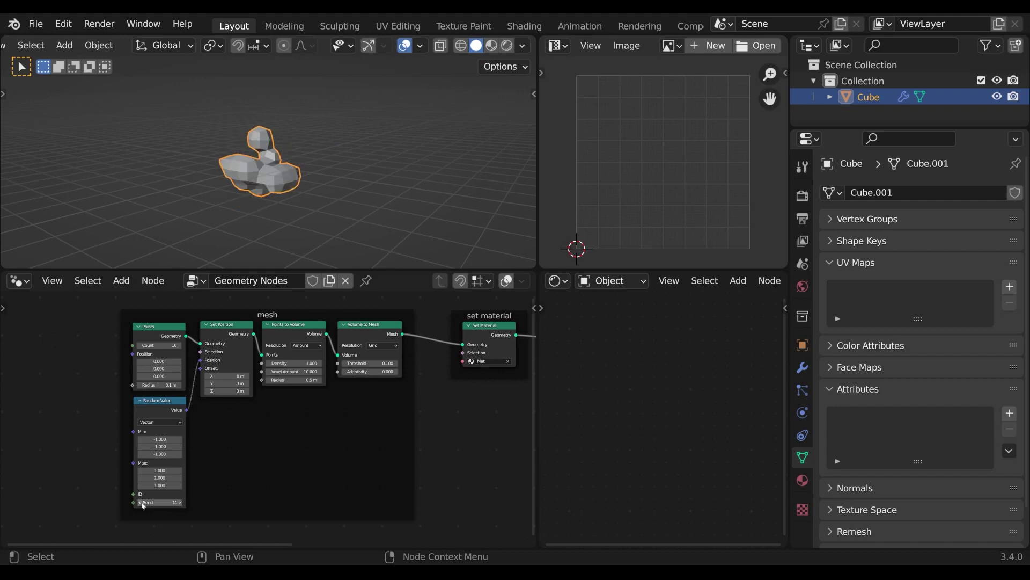
{"action": "middle_click_drag", "start_coordinate": [228, 217], "coordinate": [375, 191]}
- Review the unwrap and UVs nodes, and assign the existing material Mat to the Cube
{"action": "middle_click_drag", "start_coordinate": [488, 403], "coordinate": [156, 414]}
{"action": "scroll", "coordinate": [158, 415], "scroll_direction": "down", "scroll_amount": 1}
{"action": "middle_click_drag", "start_coordinate": [410, 375], "coordinate": [333, 374]}
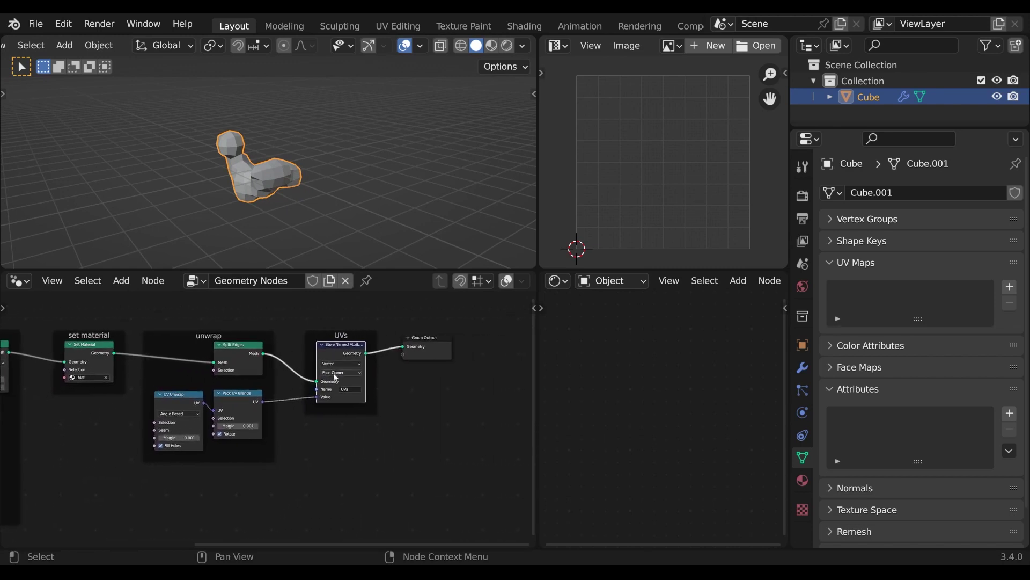
{"action": "scroll", "coordinate": [752, 280], "scroll_direction": "down", "scroll_amount": 5}
{"action": "scroll", "coordinate": [750, 280], "scroll_direction": "down", "scroll_amount": 2}
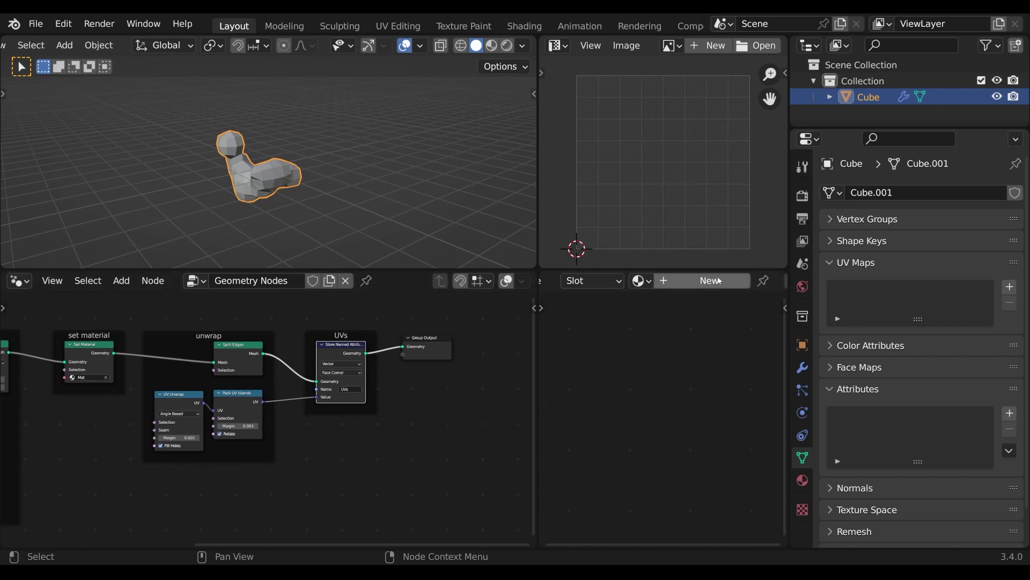
{"action": "left_click", "coordinate": [644, 280]}
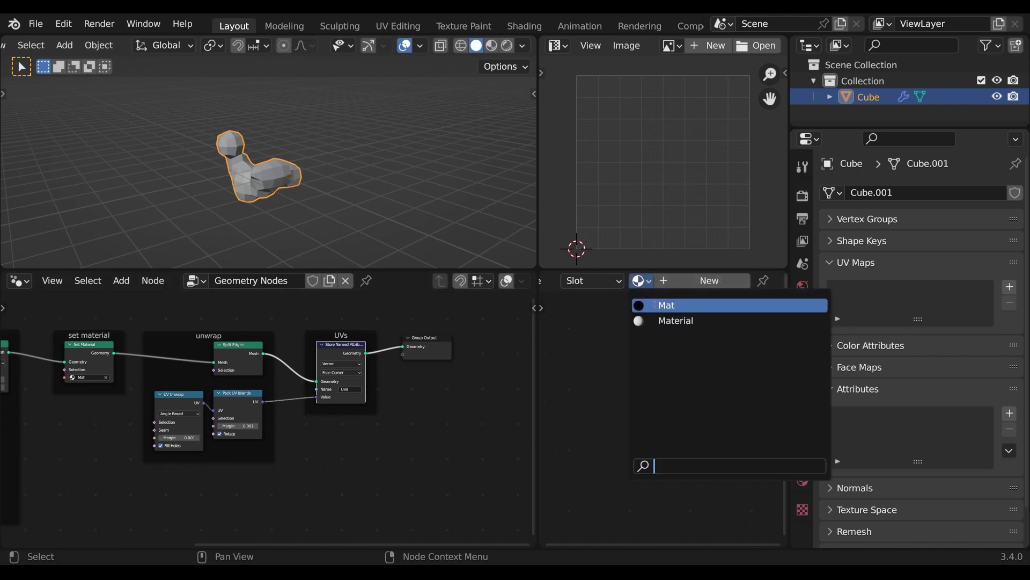
{"action": "left_click", "coordinate": [656, 305]}
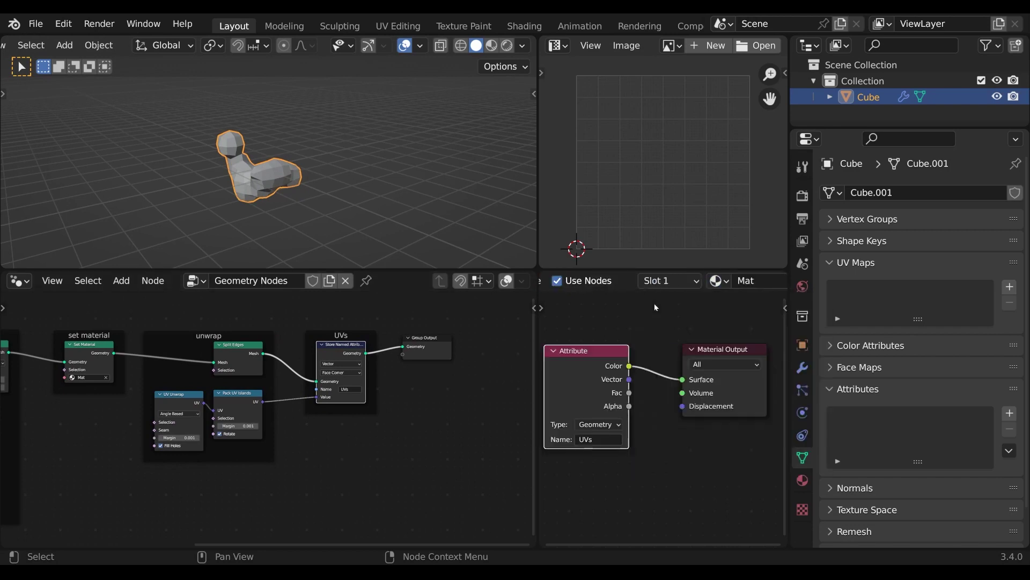
- Switch the 3D viewport to rendered shading to show the Mat material on the mesh
{"action": "left_click", "coordinate": [506, 46]}
{"action": "scroll", "coordinate": [375, 161], "scroll_direction": "up", "scroll_amount": 2}
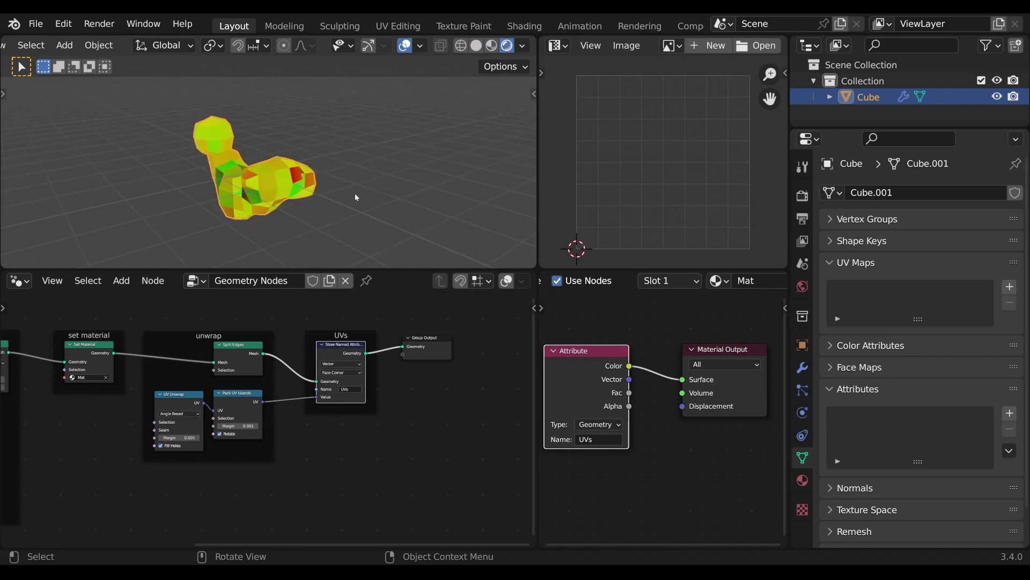
{"action": "scroll", "coordinate": [459, 387], "scroll_direction": "up", "scroll_amount": 1}
{"action": "scroll", "coordinate": [458, 387], "scroll_direction": "up", "scroll_amount": 1}
{"action": "middle_click_drag", "start_coordinate": [445, 387], "coordinate": [423, 400]}
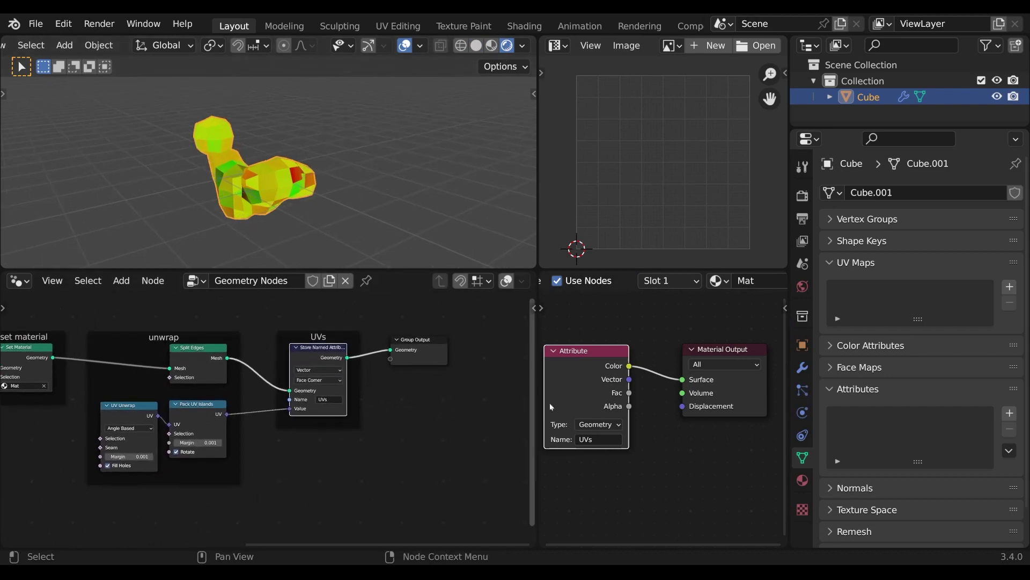
{"action": "middle_click_drag", "start_coordinate": [601, 351], "coordinate": [614, 348]}
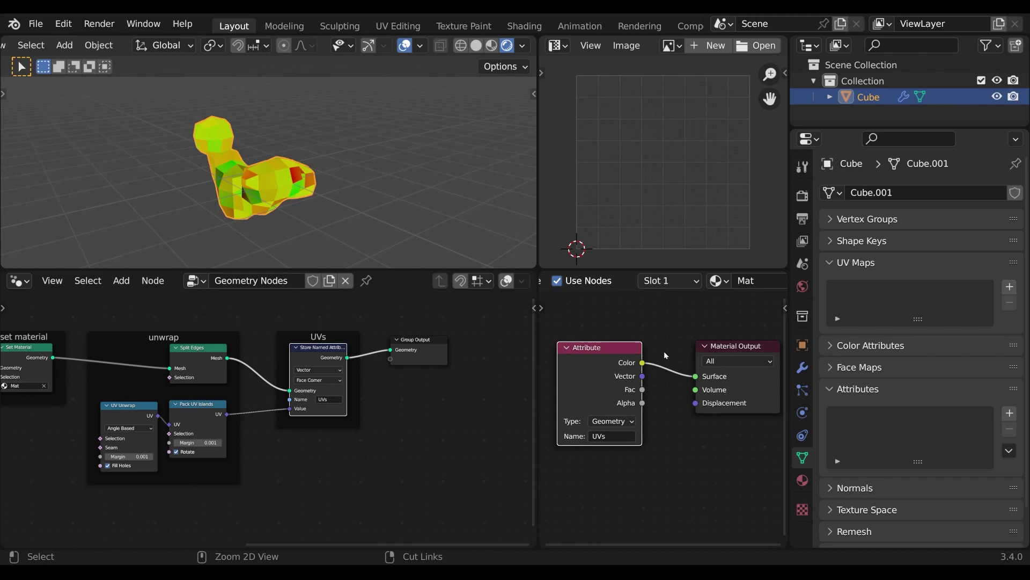
{"action": "right_click_drag", "start_coordinate": [669, 352], "coordinate": [669, 404], "text": "ctrl"}
{"action": "left_click_drag", "start_coordinate": [643, 364], "coordinate": [696, 376]}
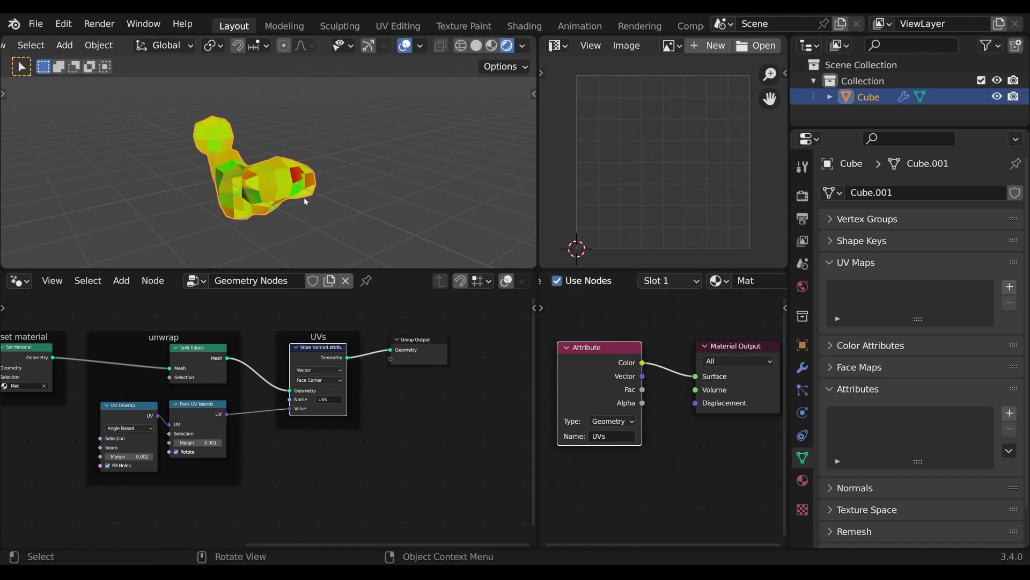
- Apply the Cube's Geometry Nodes modifier and select its Mat material slot
{"action": "left_click", "coordinate": [803, 368]}
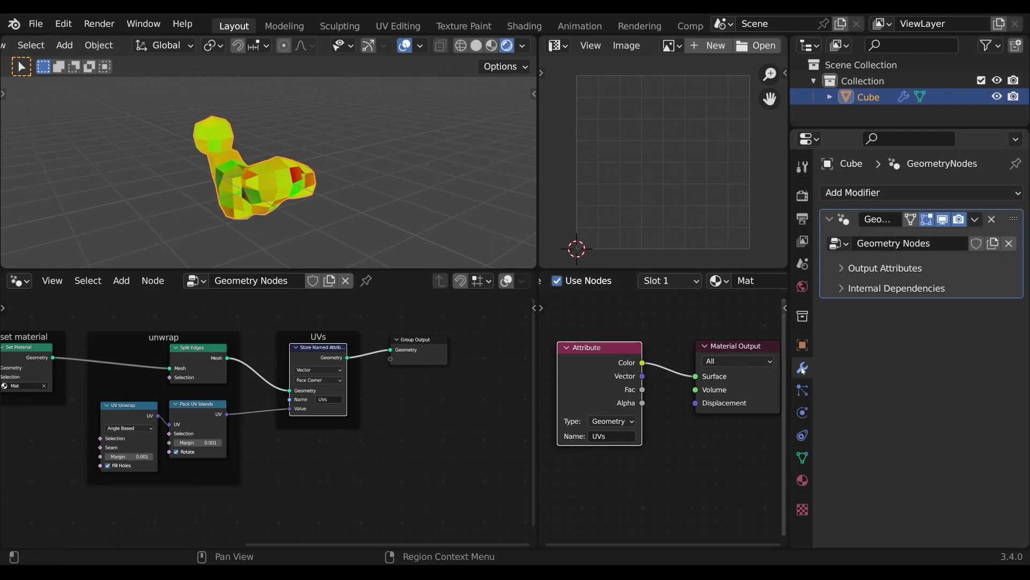
{"action": "left_click", "coordinate": [975, 220]}
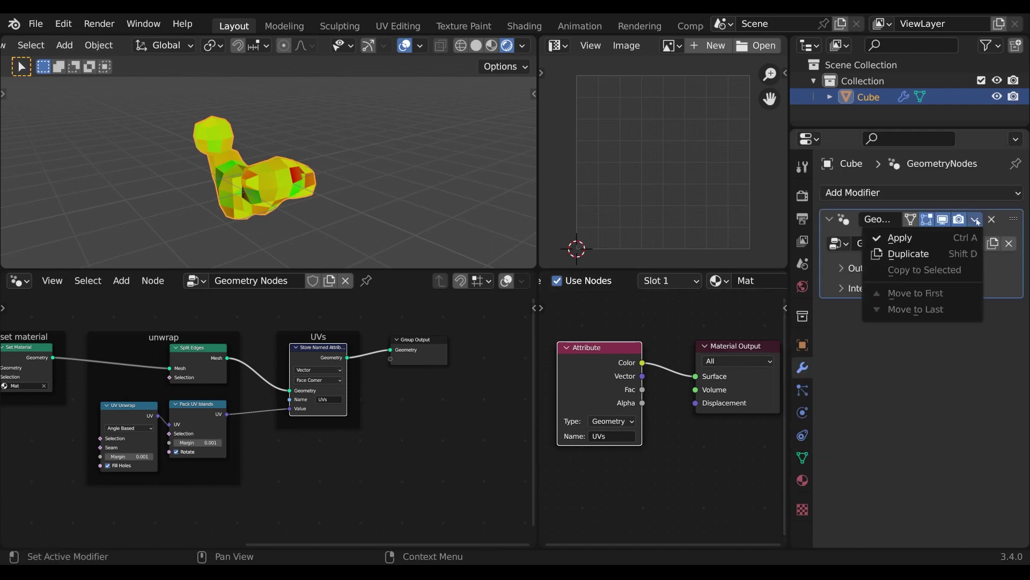
{"action": "left_click", "coordinate": [946, 241]}
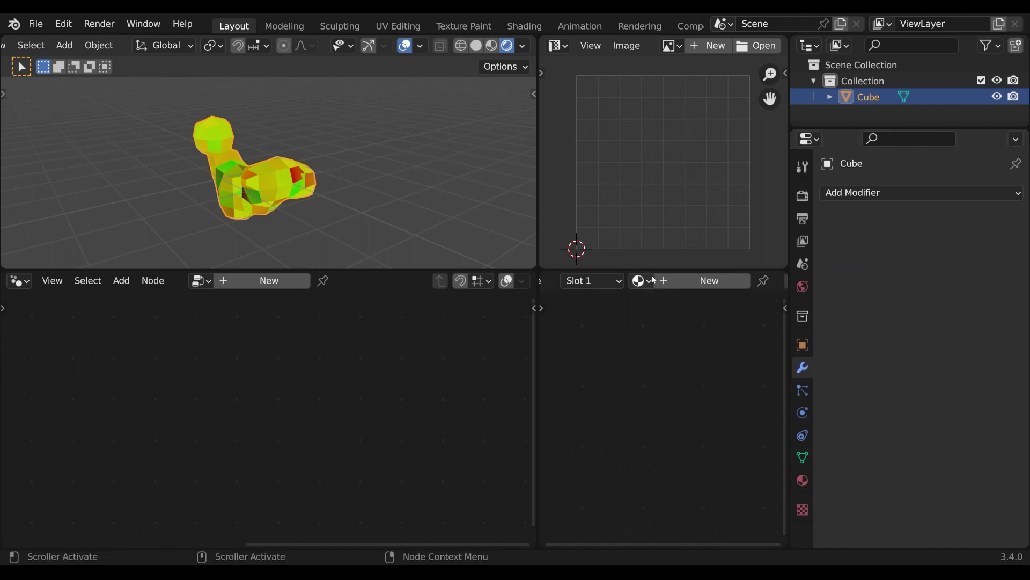
{"action": "left_click", "coordinate": [803, 482]}
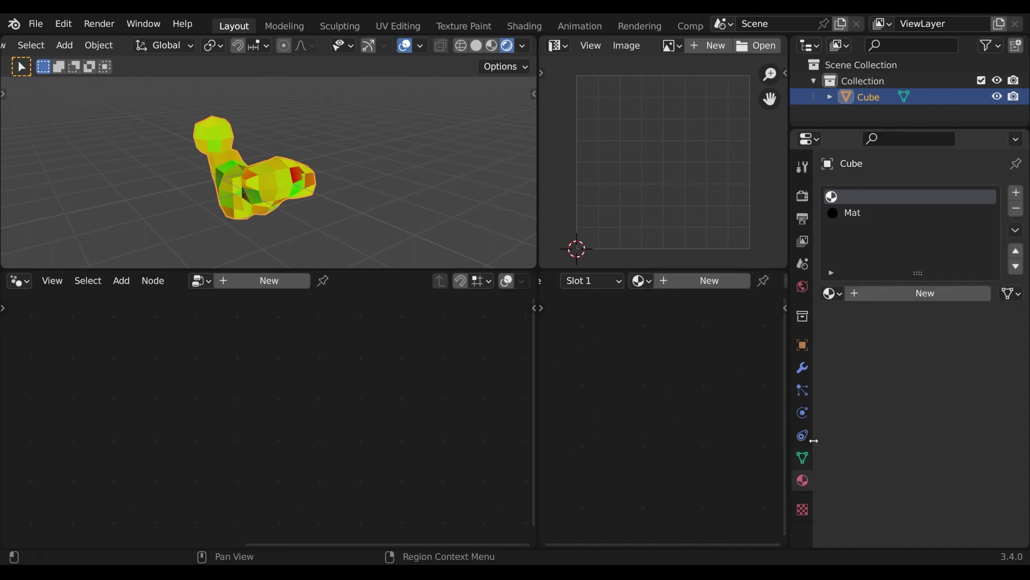
{"action": "left_click", "coordinate": [861, 215]}
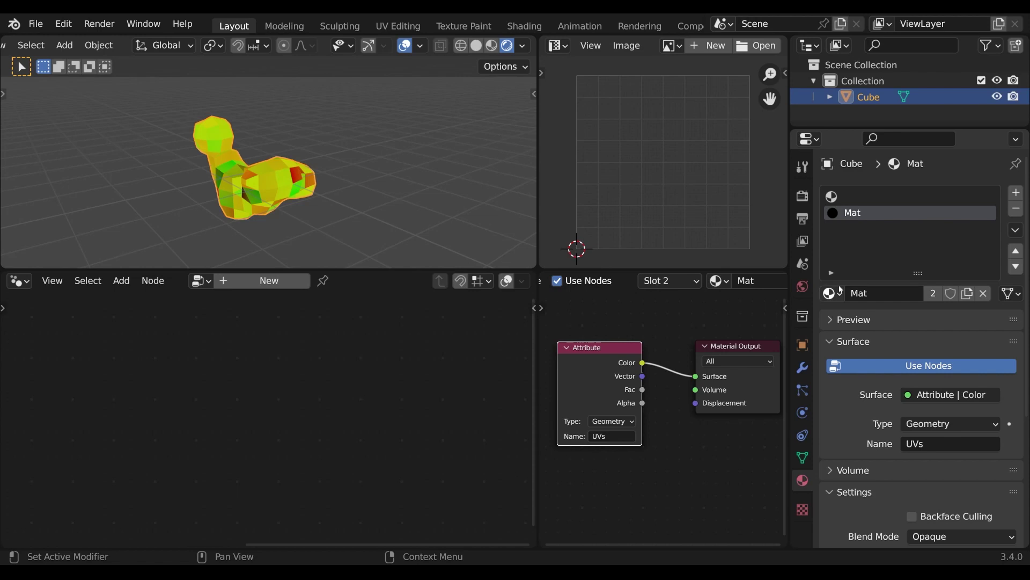
- Convert the mesh's UVs attribute using the UV Map mode
{"action": "left_click", "coordinate": [803, 458]}
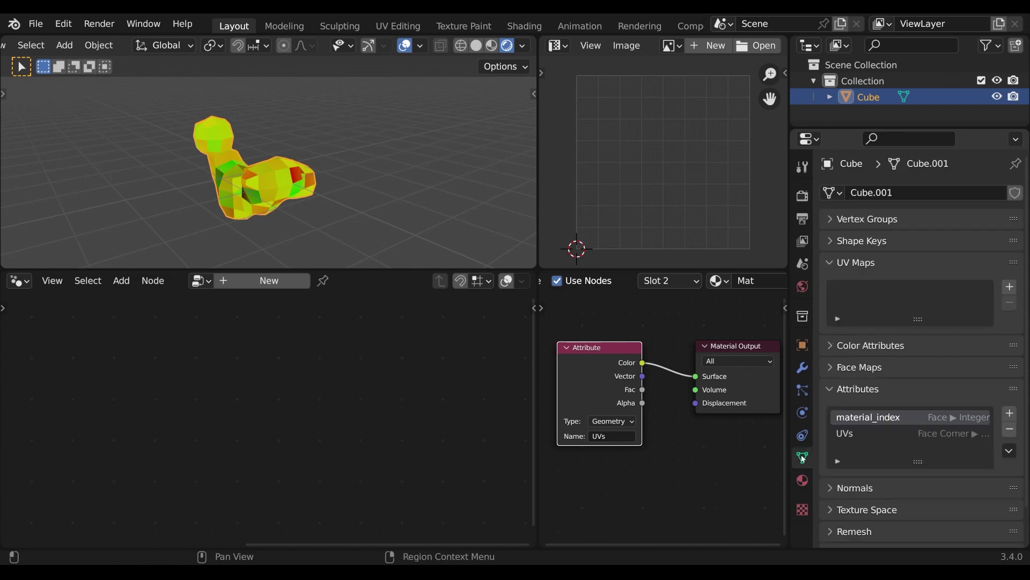
{"action": "left_click", "coordinate": [857, 432]}
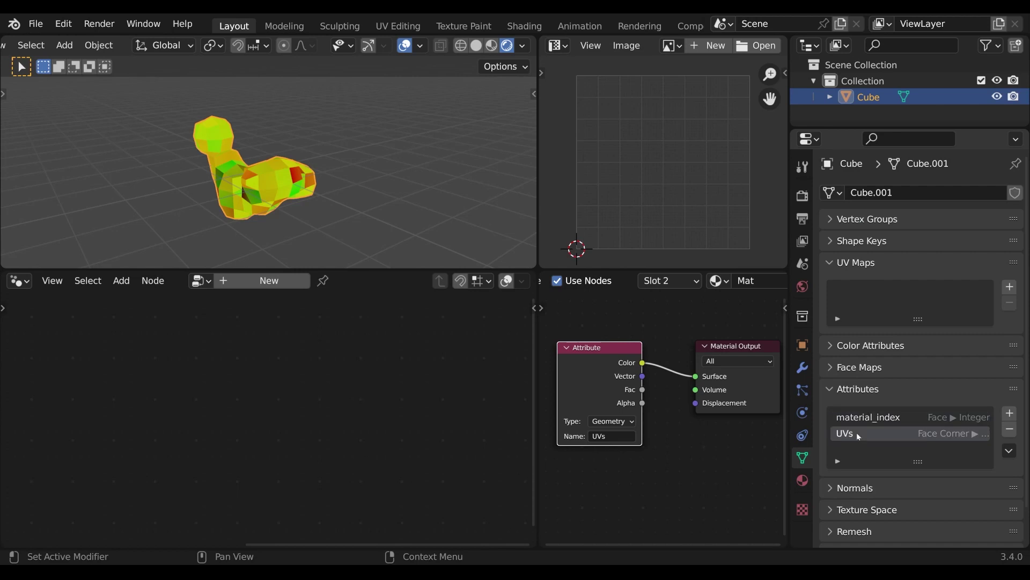
{"action": "left_click", "coordinate": [1011, 452]}
{"action": "left_click", "coordinate": [971, 470]}
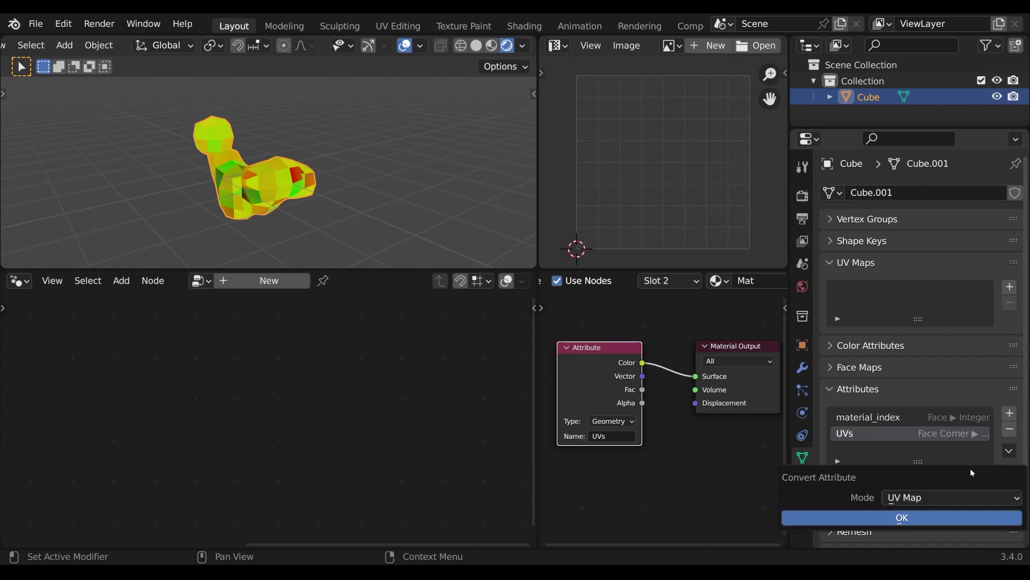
{"action": "left_click", "coordinate": [912, 499]}
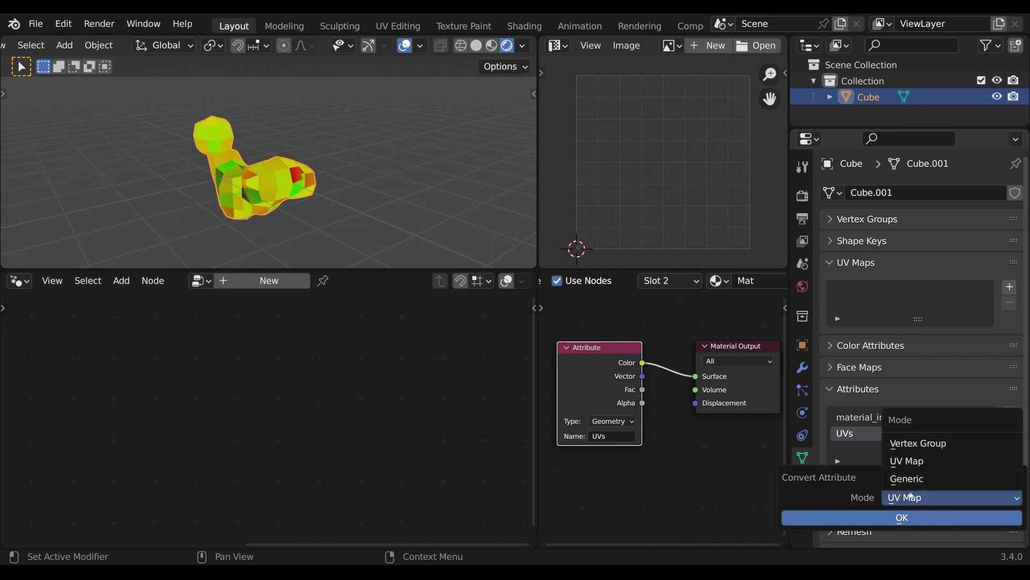
{"action": "left_click", "coordinate": [910, 463]}
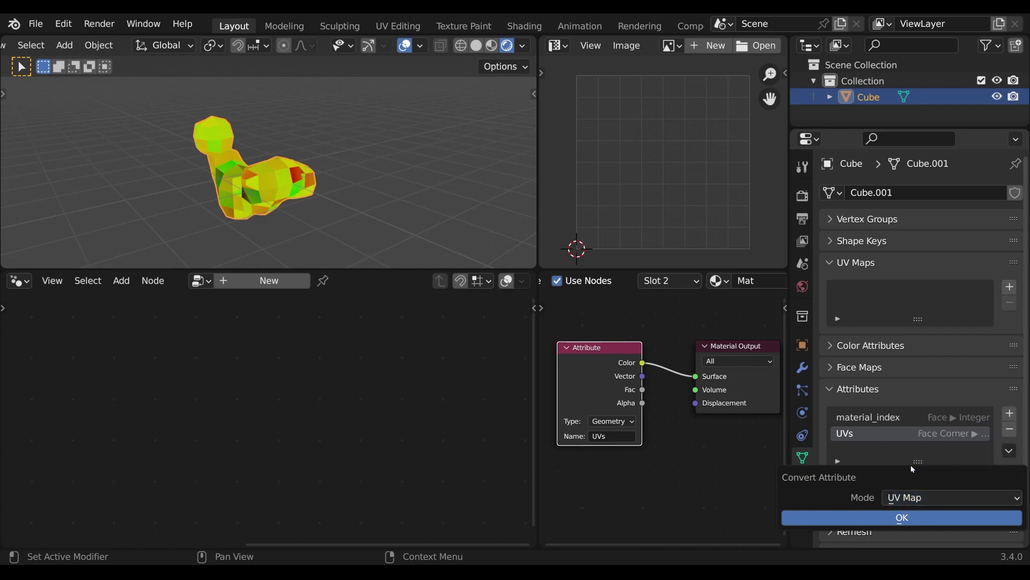
{"action": "left_click", "coordinate": [904, 518]}
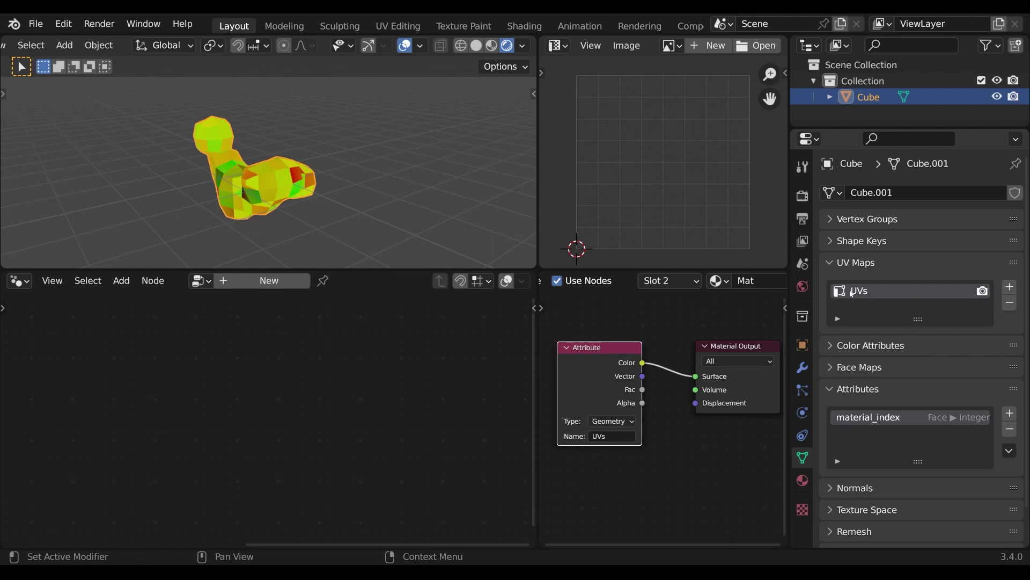
- Enter edit mode on the Cube, select all of its UVs and maximize the UV editor to inspect the layout
{"action": "key", "text": "Tab"}
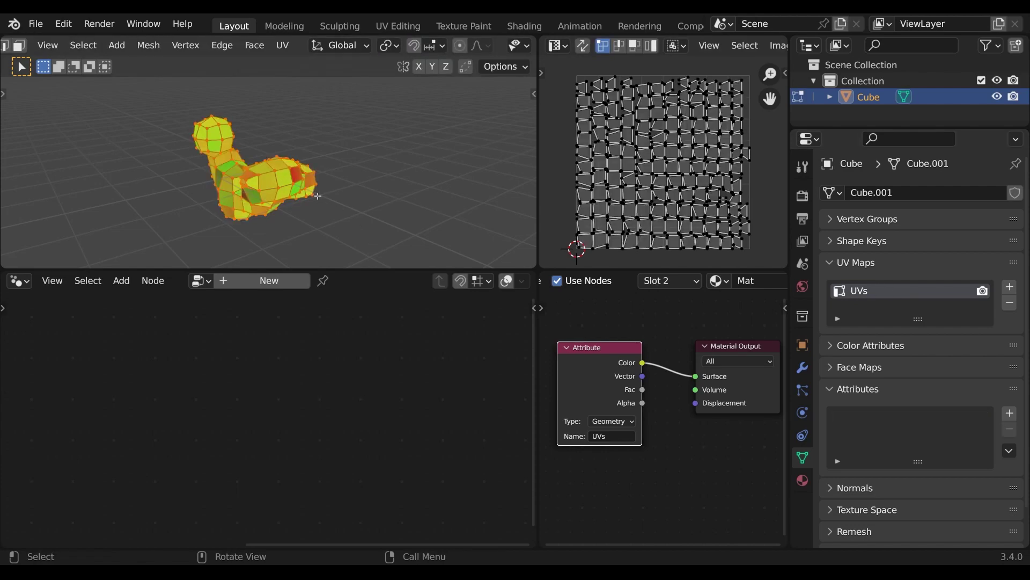
{"action": "key", "text": "a"}
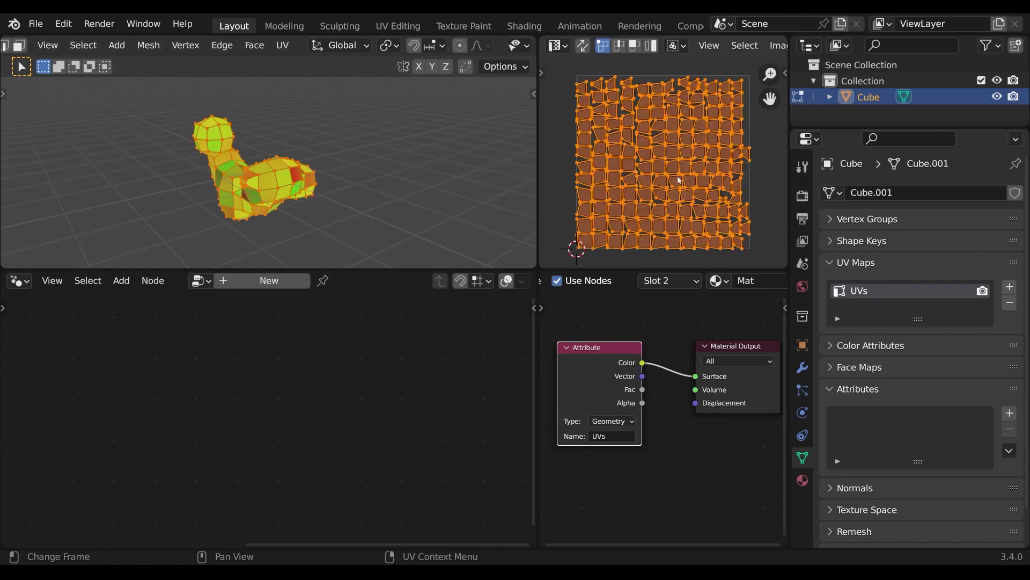
{"action": "key", "text": "ctrl+space"}
{"action": "scroll", "coordinate": [604, 317], "scroll_direction": "up", "scroll_amount": 3}
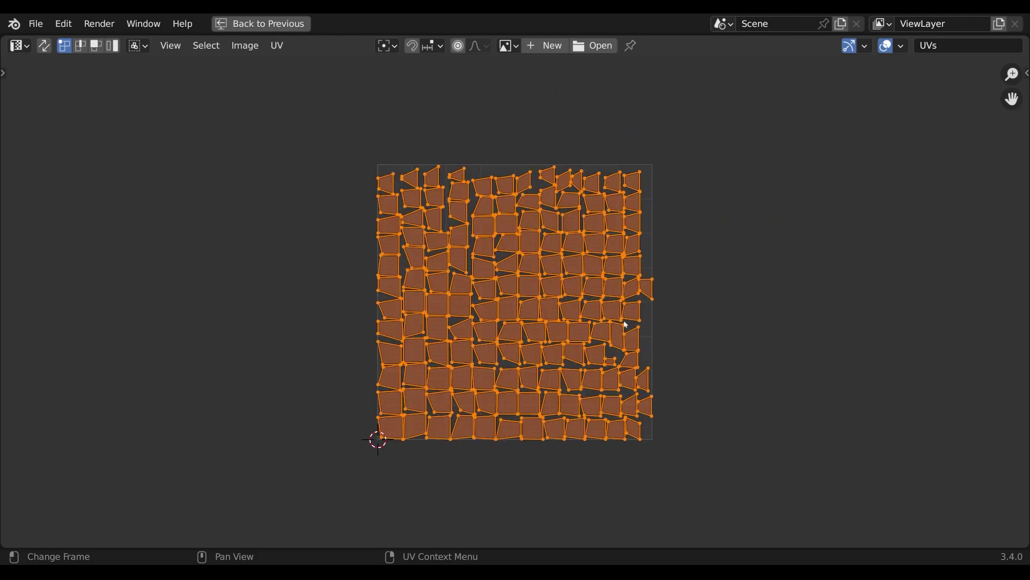
{"action": "left_click", "coordinate": [725, 322]}
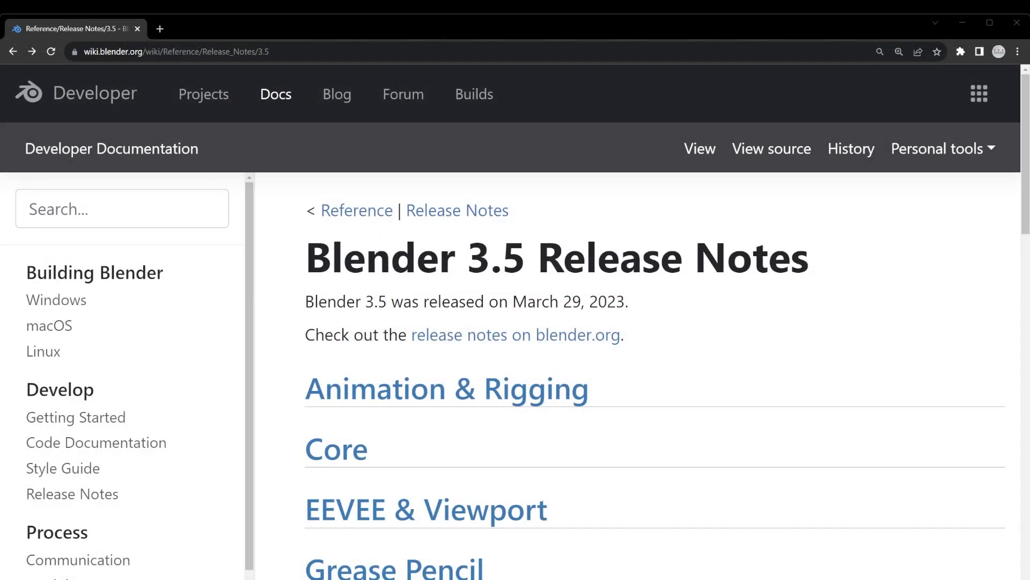
- Open the Python API page of the Blender 3.5 release notes and highlight the UV layers entry under Internal Mesh Format
{"action": "scroll", "coordinate": [644, 343], "scroll_direction": "down", "scroll_amount": 6}
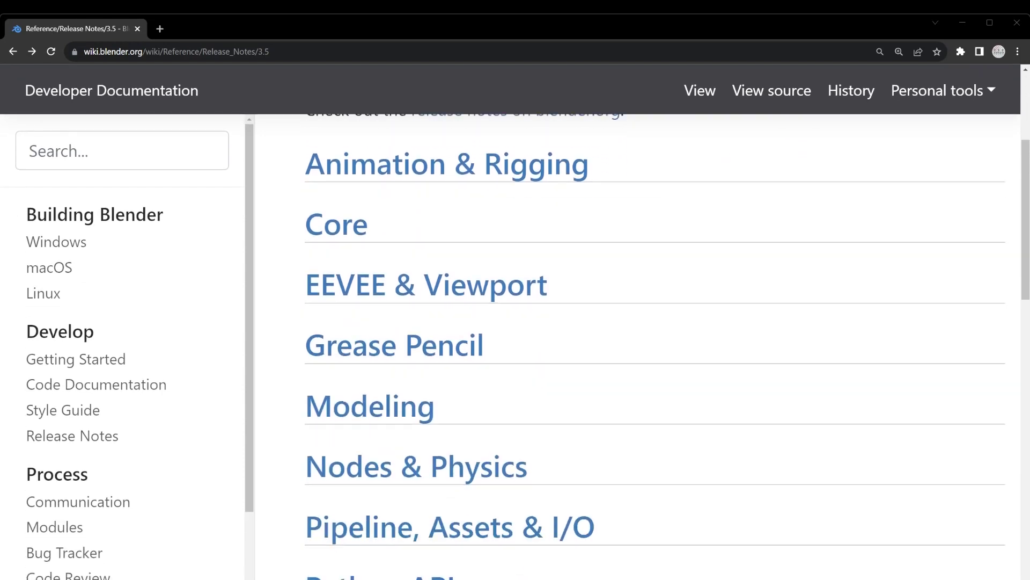
{"action": "left_click", "coordinate": [433, 456]}
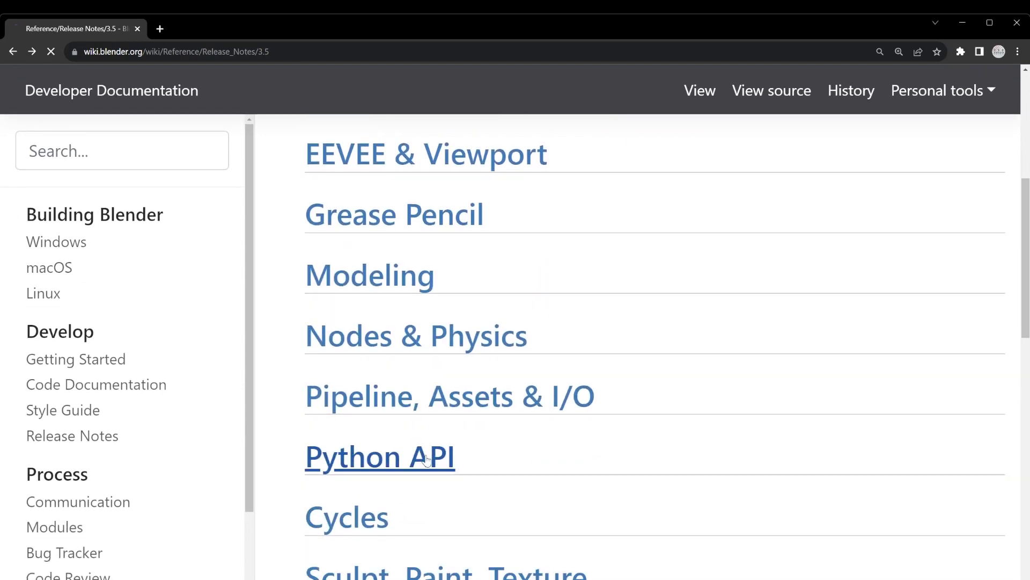
{"action": "scroll", "coordinate": [576, 438], "scroll_direction": "down", "scroll_amount": 10}
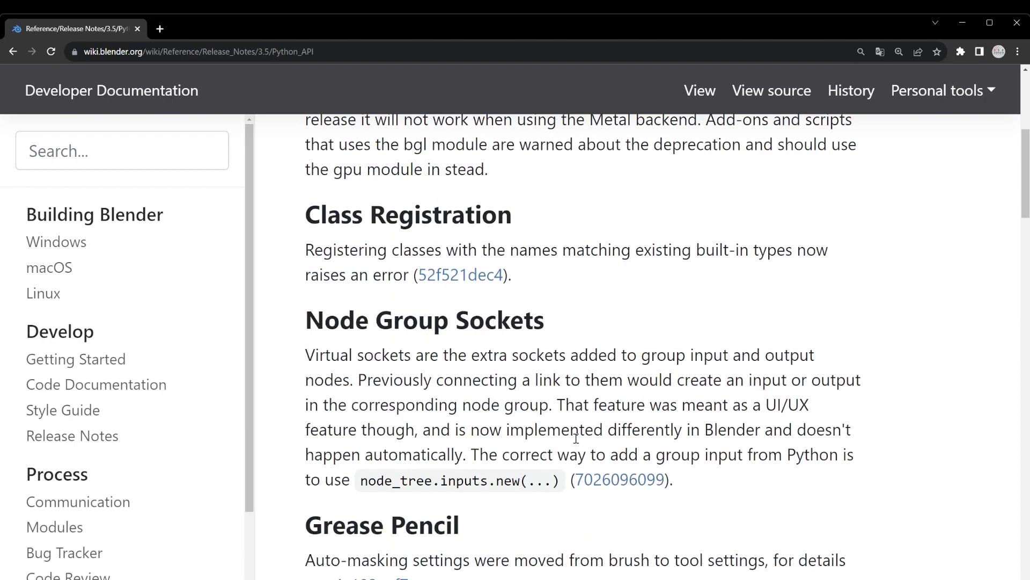
{"action": "scroll", "coordinate": [576, 439], "scroll_direction": "down", "scroll_amount": 10}
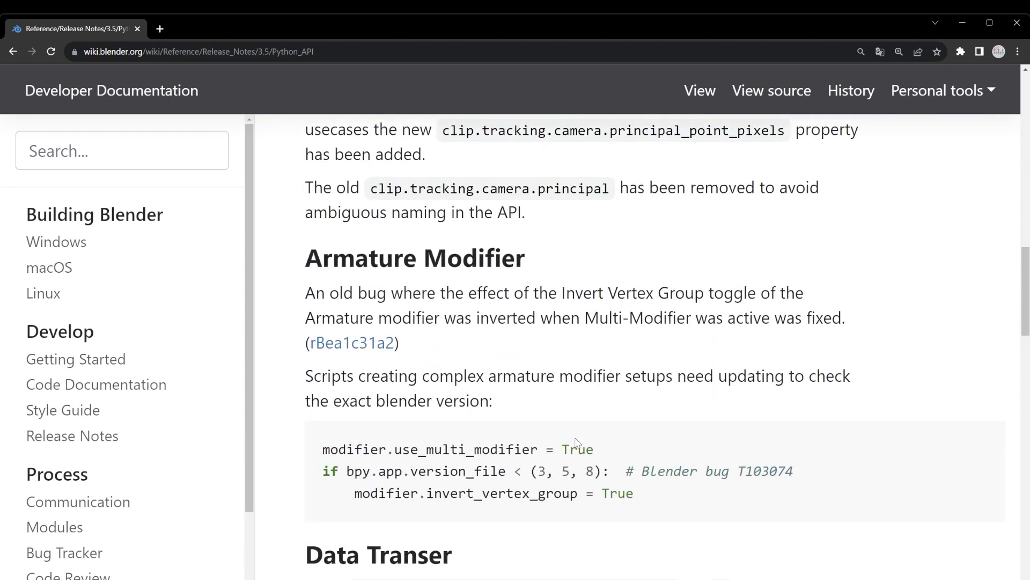
{"action": "scroll", "coordinate": [576, 438], "scroll_direction": "down", "scroll_amount": 4}
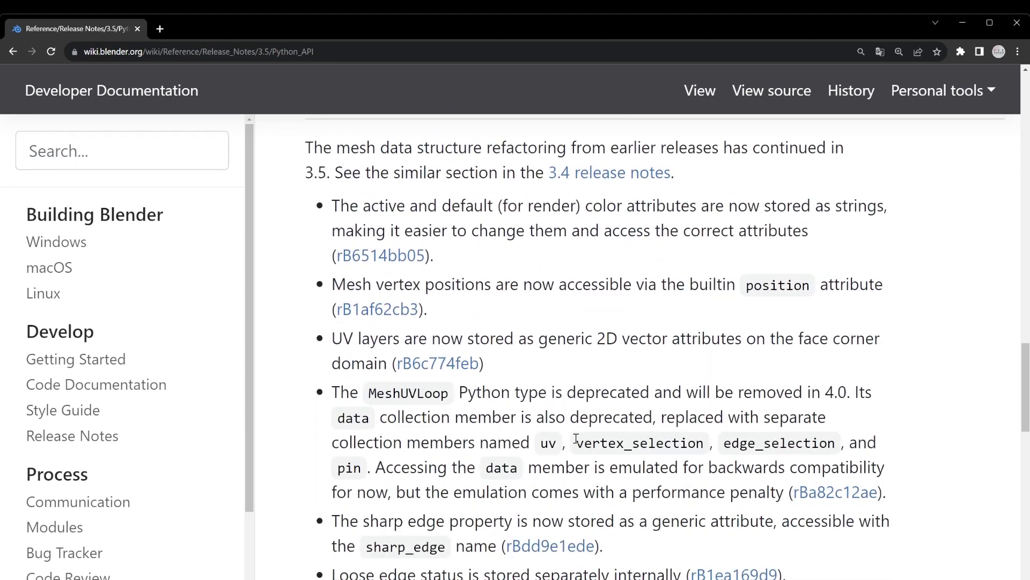
{"action": "scroll", "coordinate": [576, 442], "scroll_direction": "up", "scroll_amount": 1}
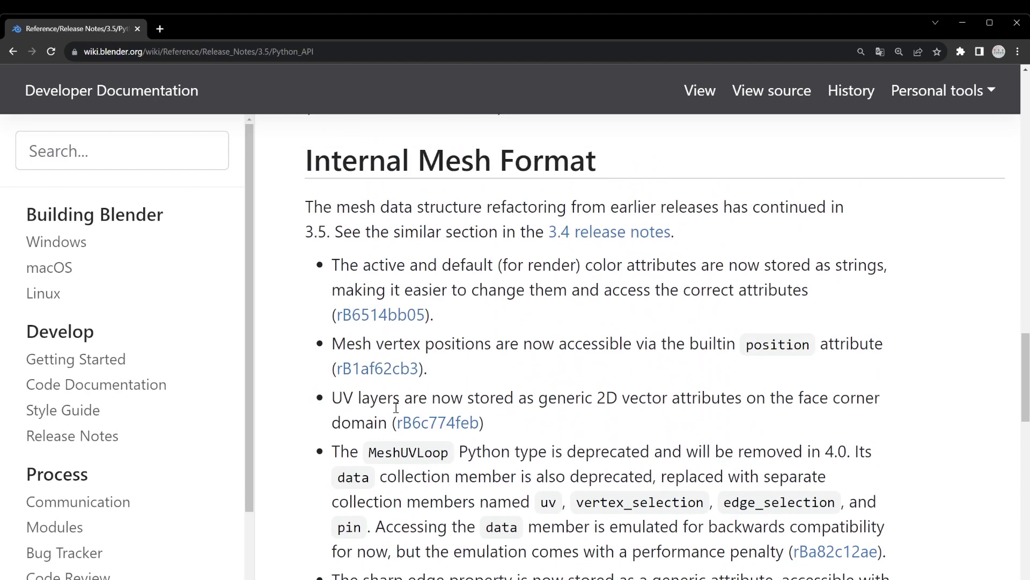
{"action": "left_click_drag", "start_coordinate": [333, 398], "coordinate": [393, 423]}
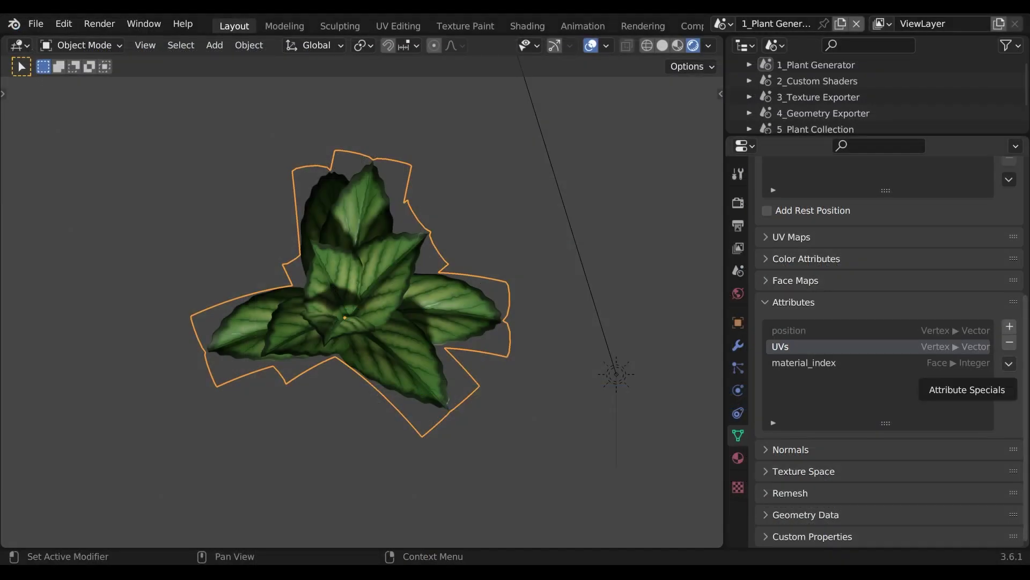
- Open the Convert Attribute options for the plant mesh's UVs attribute and show the available modes
{"action": "left_click", "coordinate": [1010, 364]}
{"action": "left_click", "coordinate": [966, 383]}
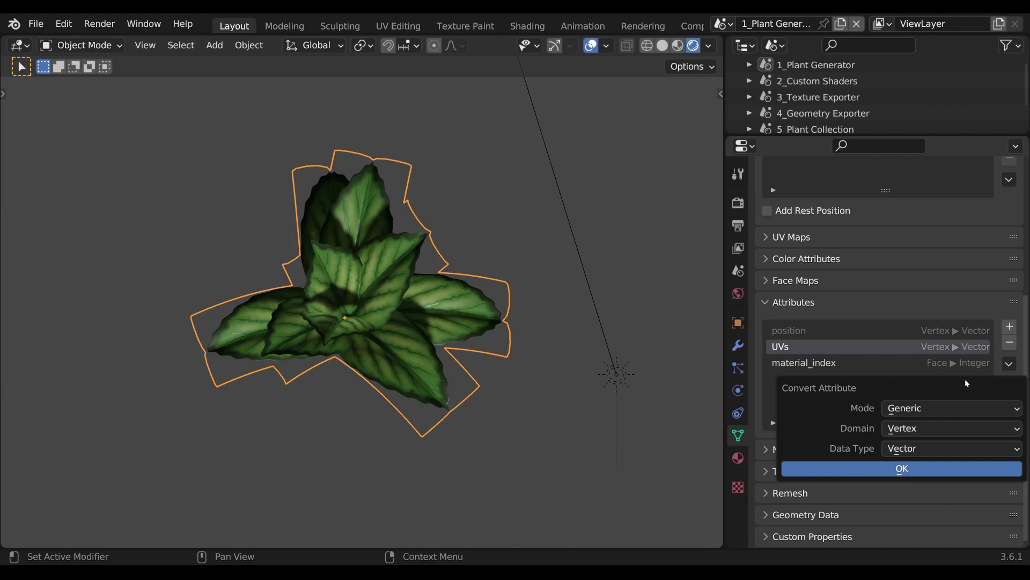
{"action": "left_click", "coordinate": [956, 409]}
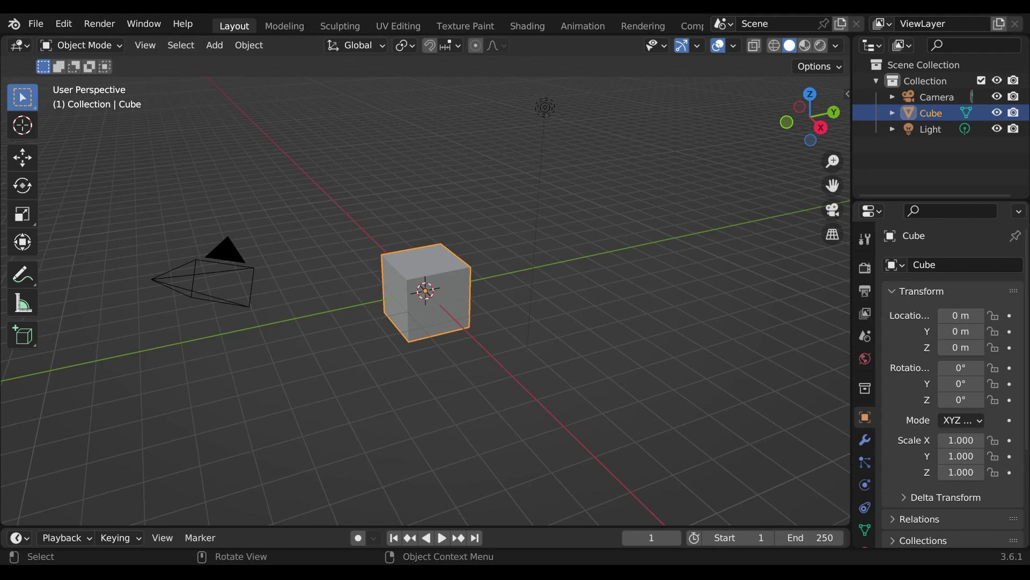
- Turn the timeline into an enlarged Geometry Node Editor and create a new geometry node tree for the Cube
{"action": "left_click_drag", "start_coordinate": [345, 527], "coordinate": [359, 239]}
{"action": "left_click", "coordinate": [18, 251]}
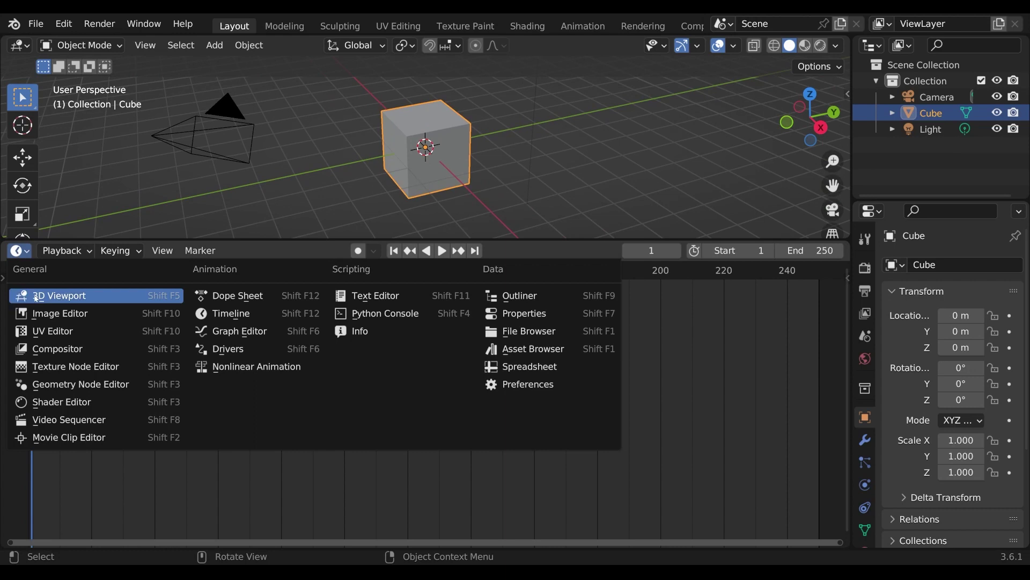
{"action": "left_click", "coordinate": [67, 386]}
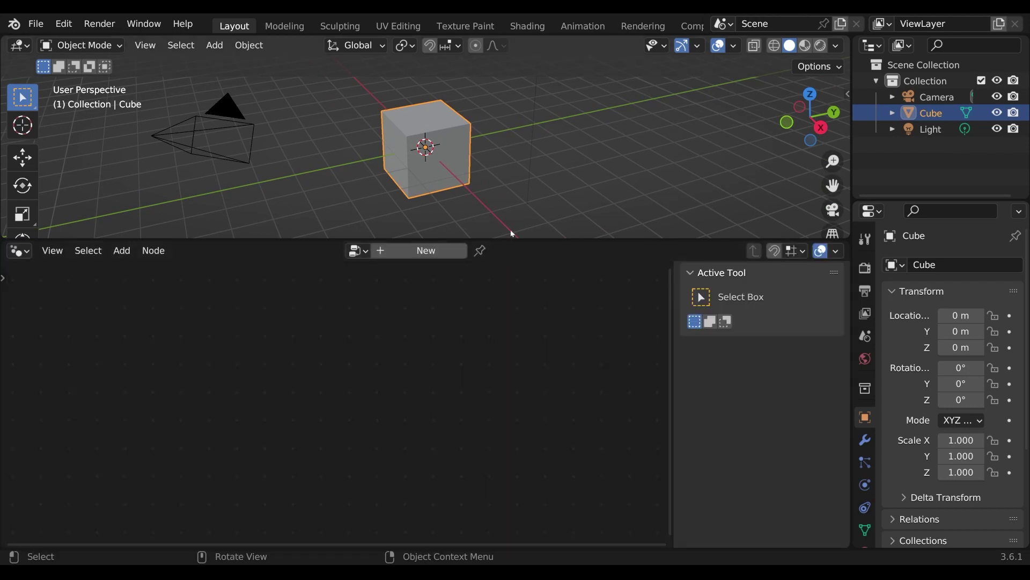
{"action": "left_click", "coordinate": [412, 253]}
{"action": "middle_click_drag", "start_coordinate": [361, 451], "coordinate": [465, 395]}
{"action": "scroll", "coordinate": [442, 449], "scroll_direction": "up", "scroll_amount": 3}
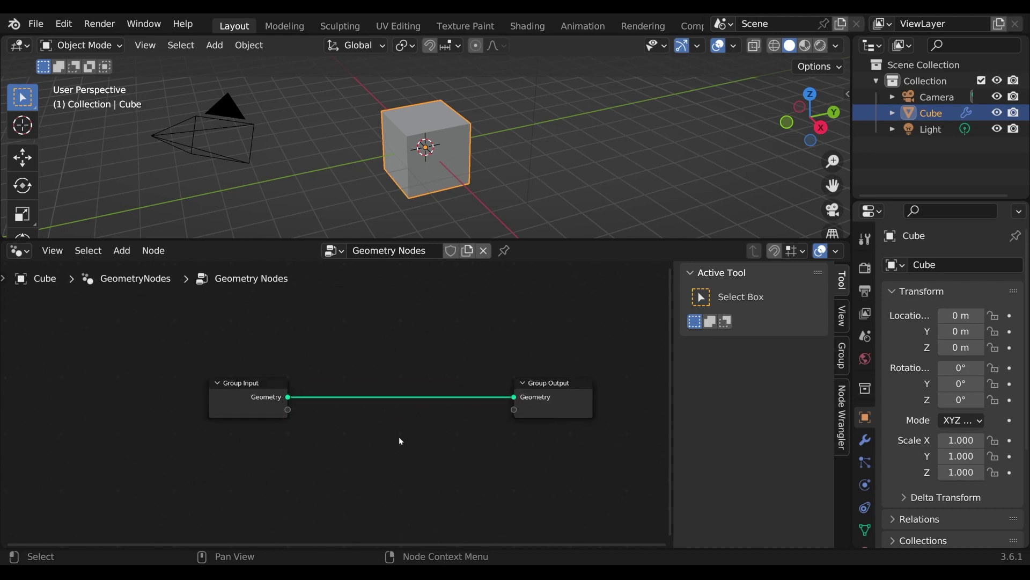
- Cut the link between Group Input and Group Output and move the Group Input node away to make room
{"action": "right_click_drag", "start_coordinate": [331, 461], "coordinate": [331, 373], "text": "ctrl"}
{"action": "left_click", "coordinate": [247, 399]}
{"action": "left_click_drag", "start_coordinate": [247, 400], "coordinate": [193, 398]}
{"action": "scroll", "coordinate": [375, 415], "scroll_direction": "up", "scroll_amount": 2}
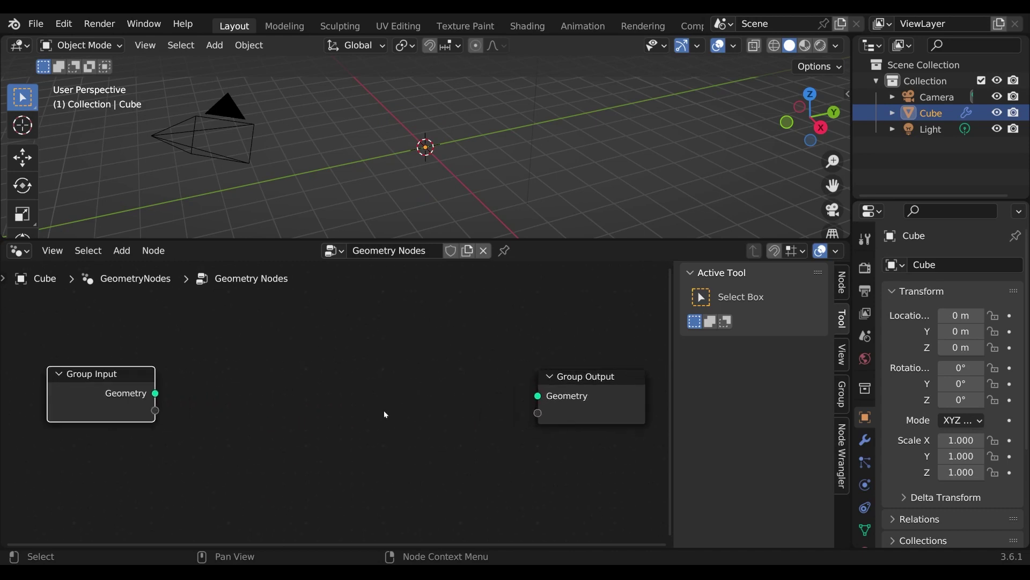
- Add a UV Sphere node and connect its Mesh output to the Group Output's Geometry input
{"action": "key", "text": "Tab"}
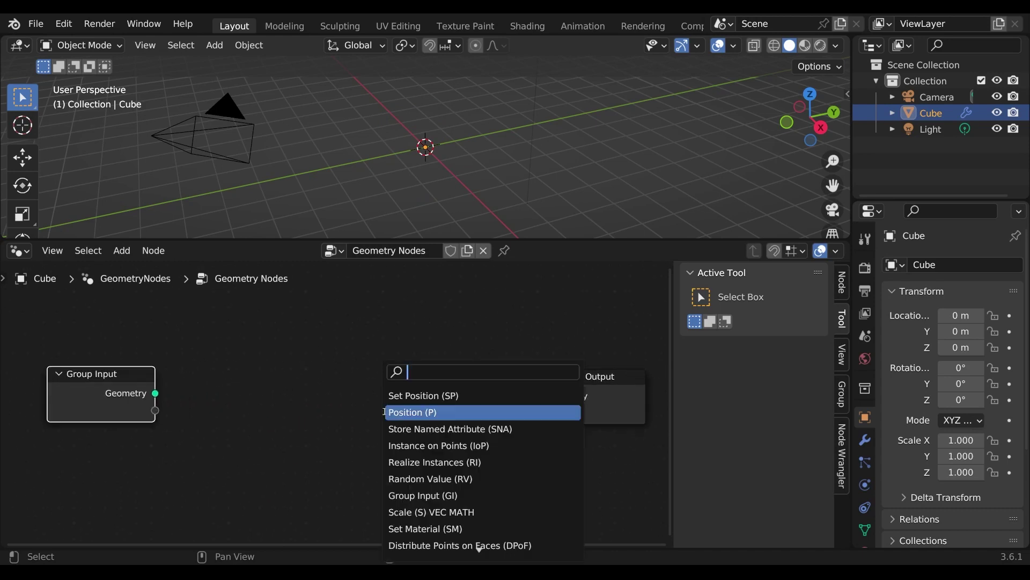
{"action": "type", "text": "u"}
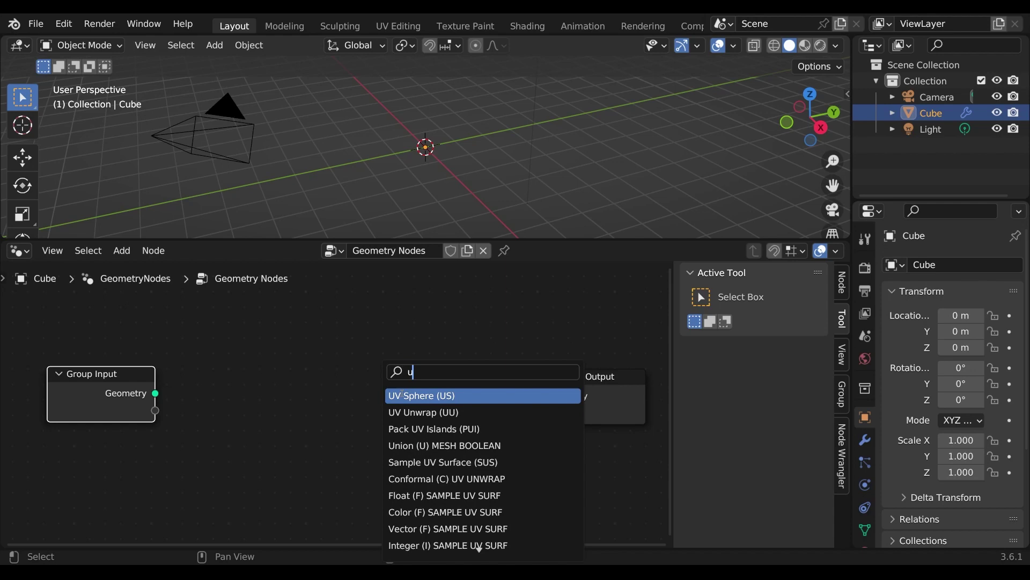
{"action": "key", "text": "Return"}
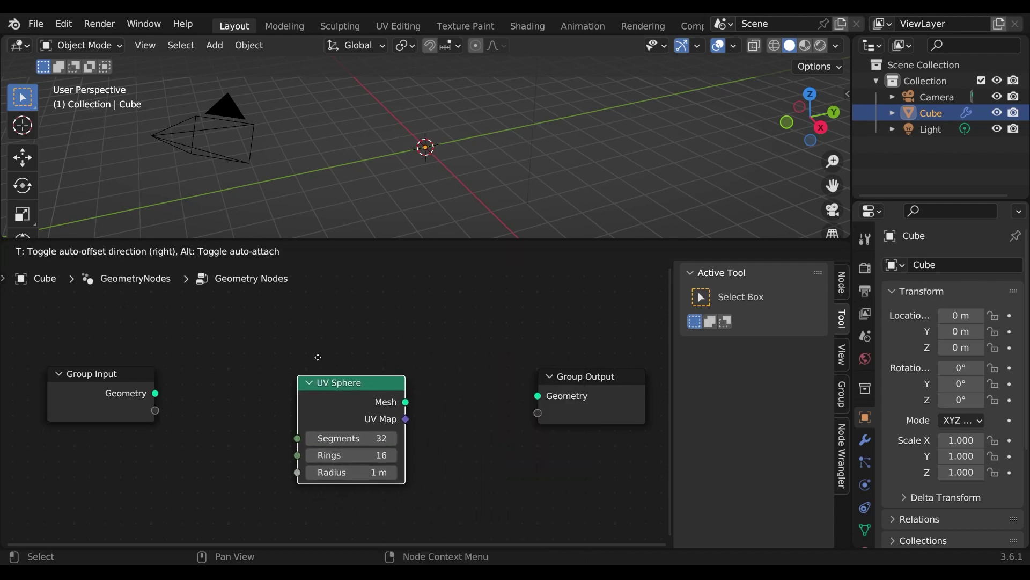
{"action": "left_click", "coordinate": [320, 362]}
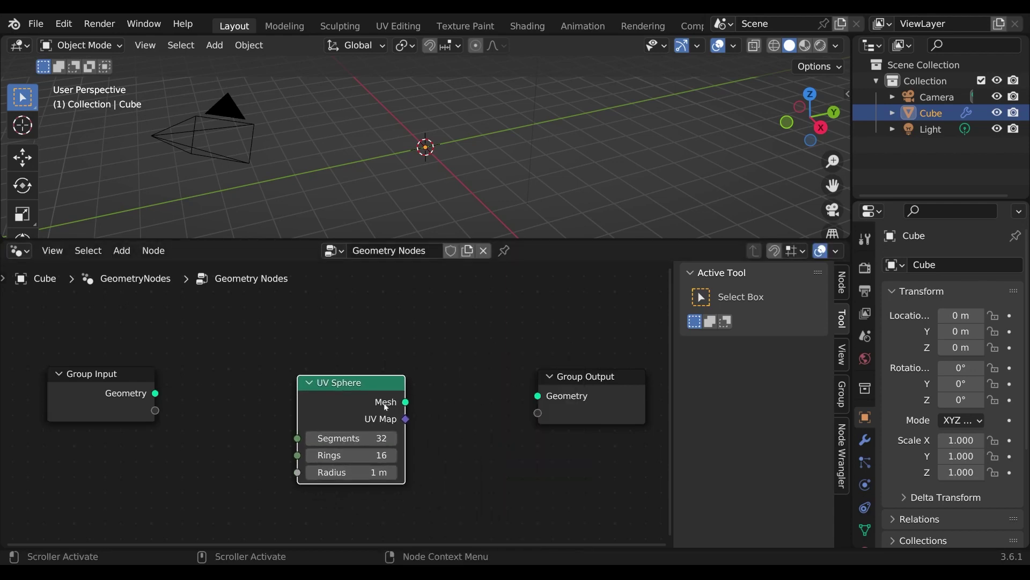
{"action": "left_click_drag", "start_coordinate": [365, 388], "coordinate": [539, 396]}
- Space the UV Sphere and Group Output nodes farther apart and hide the node editor's sidebar
{"action": "scroll", "coordinate": [451, 370], "scroll_direction": "up", "scroll_amount": 1}
{"action": "scroll", "coordinate": [451, 370], "scroll_direction": "up", "scroll_amount": 2}
{"action": "left_click_drag", "start_coordinate": [337, 384], "coordinate": [309, 378]}
{"action": "scroll", "coordinate": [449, 396], "scroll_direction": "down", "scroll_amount": 3}
{"action": "middle_click_drag", "start_coordinate": [519, 391], "coordinate": [494, 391]}
{"action": "left_click_drag", "start_coordinate": [518, 396], "coordinate": [577, 396]}
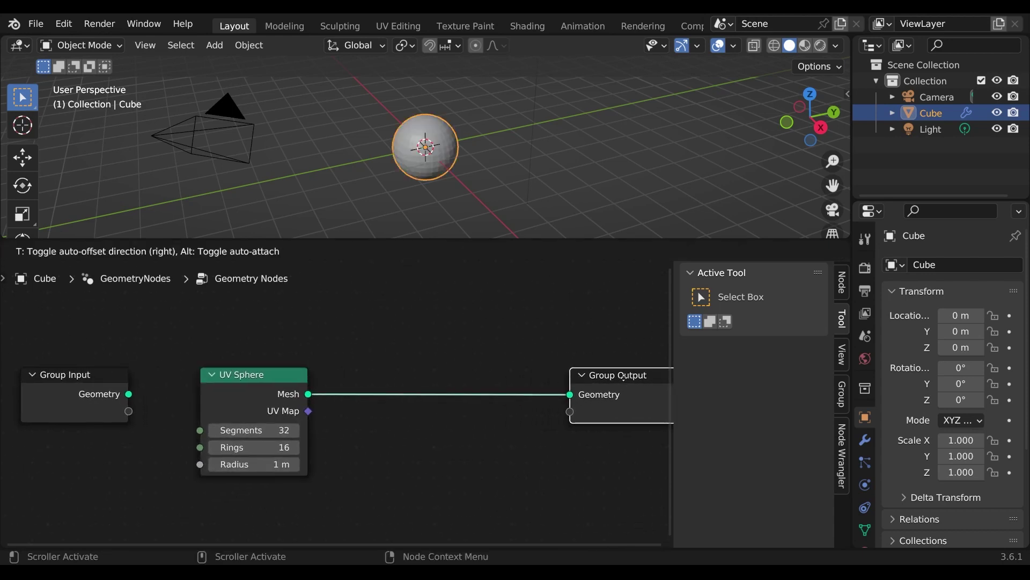
{"action": "key", "text": "Home"}
{"action": "key", "text": "n"}
{"action": "middle_click_drag", "start_coordinate": [498, 404], "coordinate": [409, 387]}
{"action": "scroll", "coordinate": [410, 395], "scroll_direction": "up", "scroll_amount": 2}
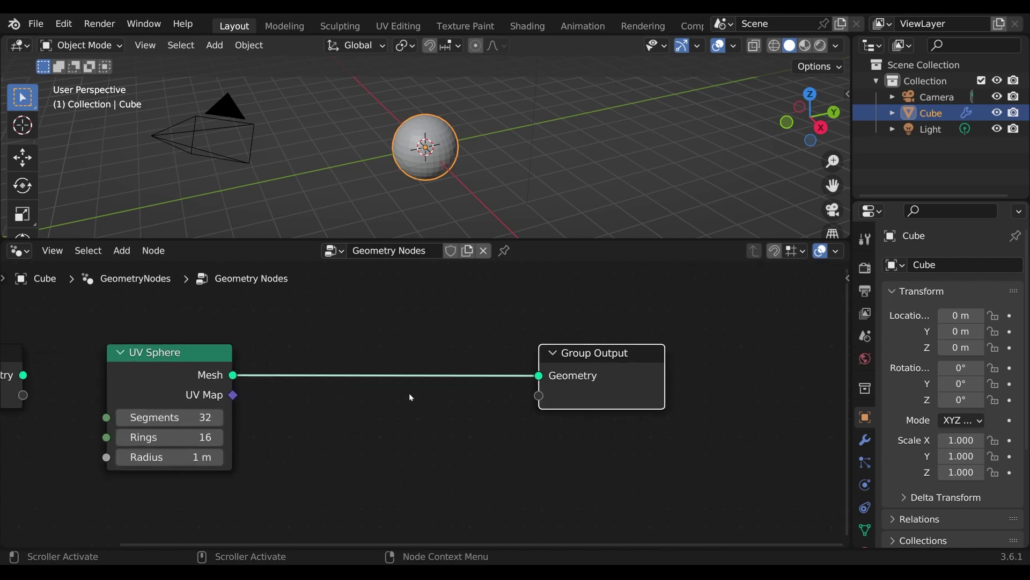
- Add a UV Unwrap node below the link between the UV Sphere and Group Output nodes
{"action": "key", "text": "Tab"}
{"action": "type", "text": "uv"}
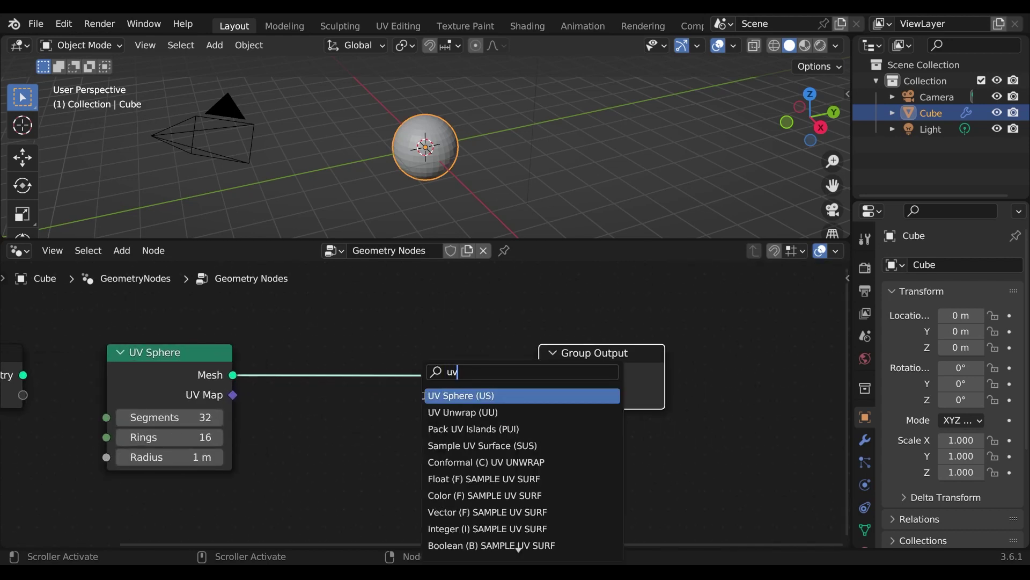
{"action": "key", "text": "Down"}
{"action": "key", "text": "Return"}
{"action": "left_click", "coordinate": [281, 432]}
{"action": "middle_click_drag", "start_coordinate": [364, 386], "coordinate": [320, 375]}
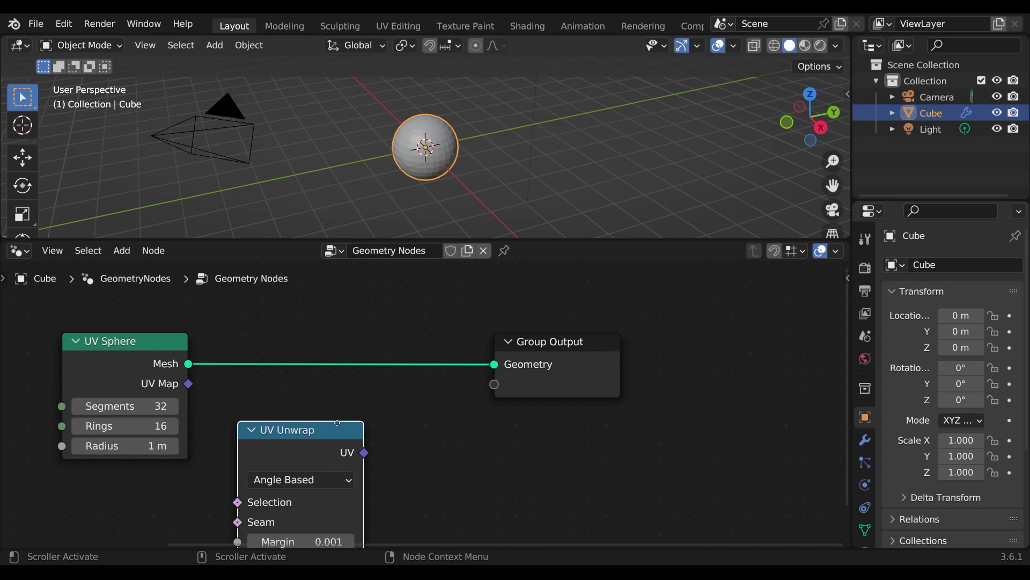
- Add a Pack UV Islands node beside UV Unwrap and feed the unwrap's UV output into its UV input
{"action": "scroll", "coordinate": [321, 375], "scroll_direction": "down", "scroll_amount": 3}
{"action": "left_click_drag", "start_coordinate": [497, 360], "coordinate": [592, 358]}
{"action": "middle_click_drag", "start_coordinate": [520, 423], "coordinate": [492, 423]}
{"action": "key", "text": "Tab"}
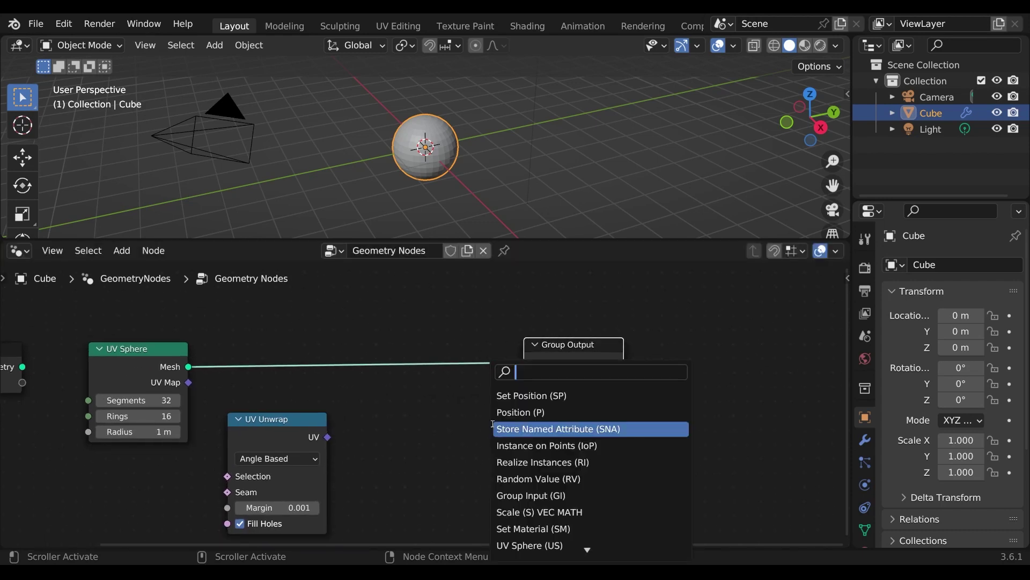
{"action": "type", "text": "uv"}
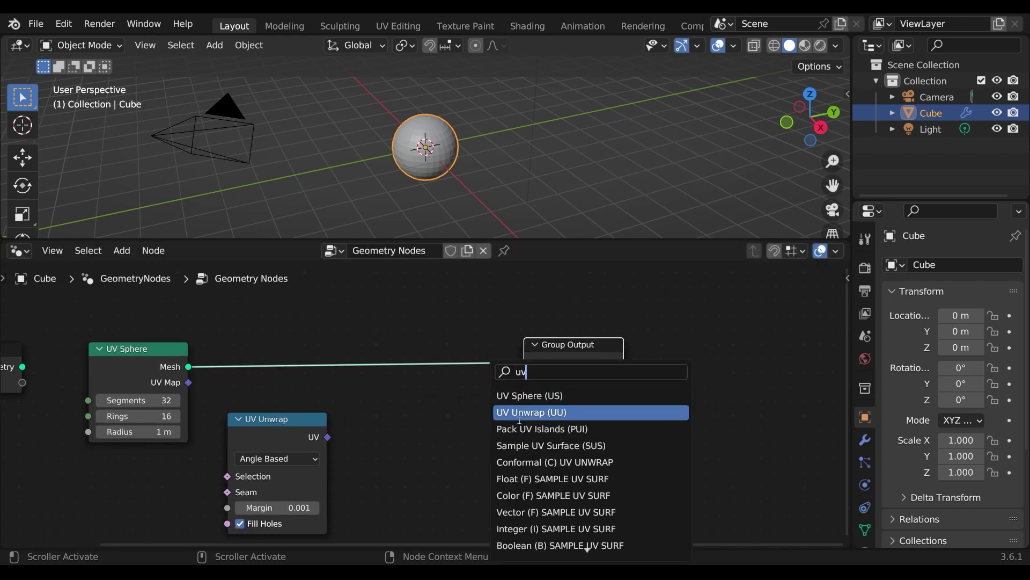
{"action": "left_click", "coordinate": [540, 429]}
{"action": "left_click", "coordinate": [393, 423]}
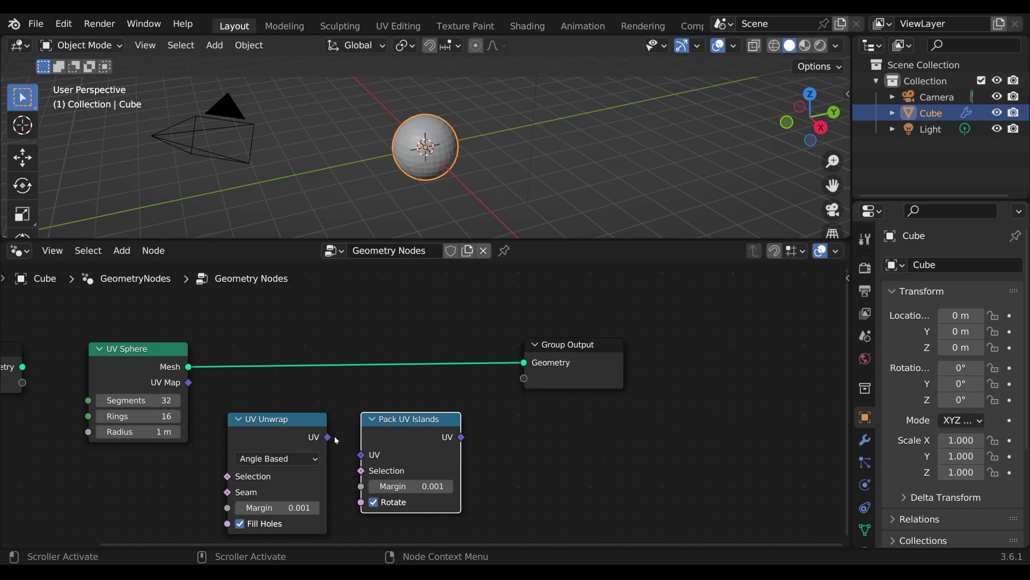
{"action": "left_click_drag", "start_coordinate": [328, 437], "coordinate": [360, 454]}
{"action": "left_click_drag", "start_coordinate": [400, 424], "coordinate": [391, 424]}
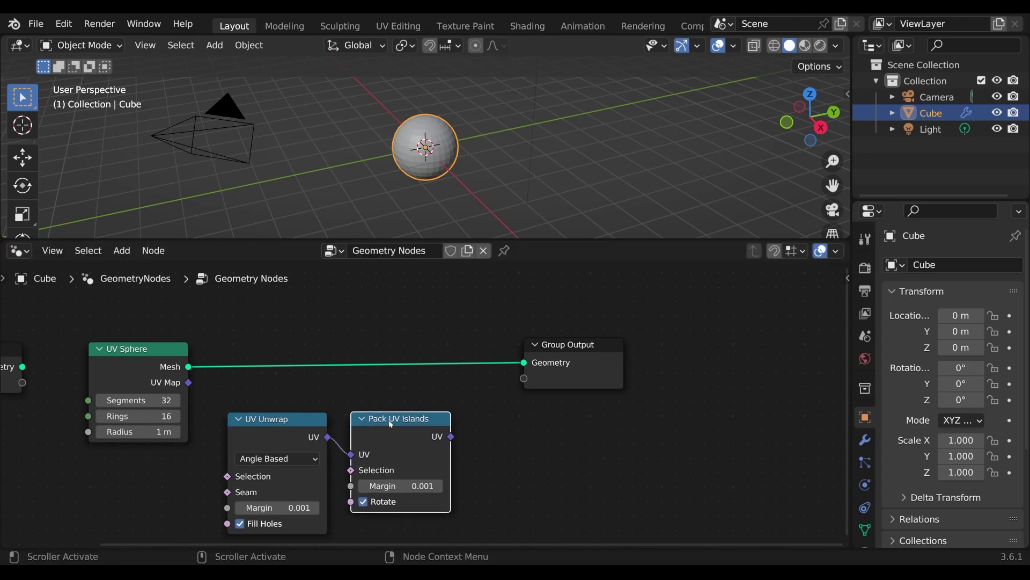
- Make room before Group Output and insert a Store Named Attribute node into the link from the UV Sphere
{"action": "left_click_drag", "start_coordinate": [580, 350], "coordinate": [682, 354]}
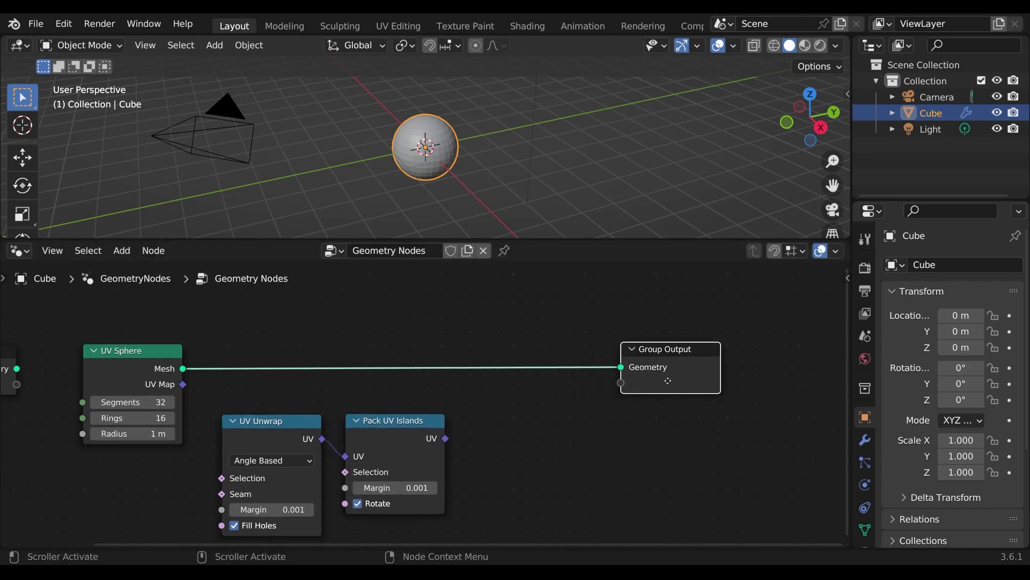
{"action": "middle_click_drag", "start_coordinate": [530, 457], "coordinate": [437, 456]}
{"action": "left_click_drag", "start_coordinate": [612, 355], "coordinate": [648, 357]}
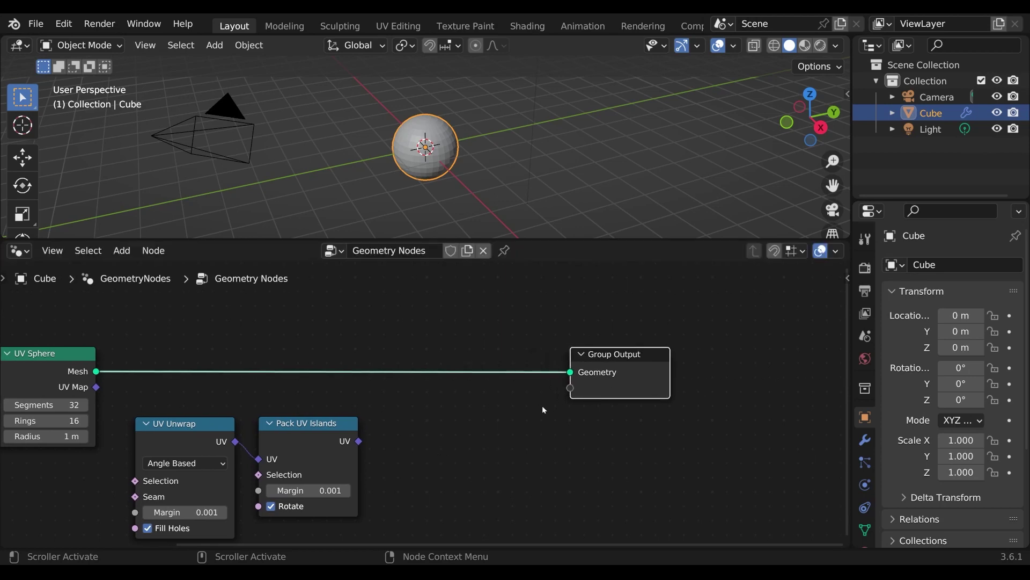
{"action": "key", "text": "Tab"}
{"action": "type", "text": "sto"}
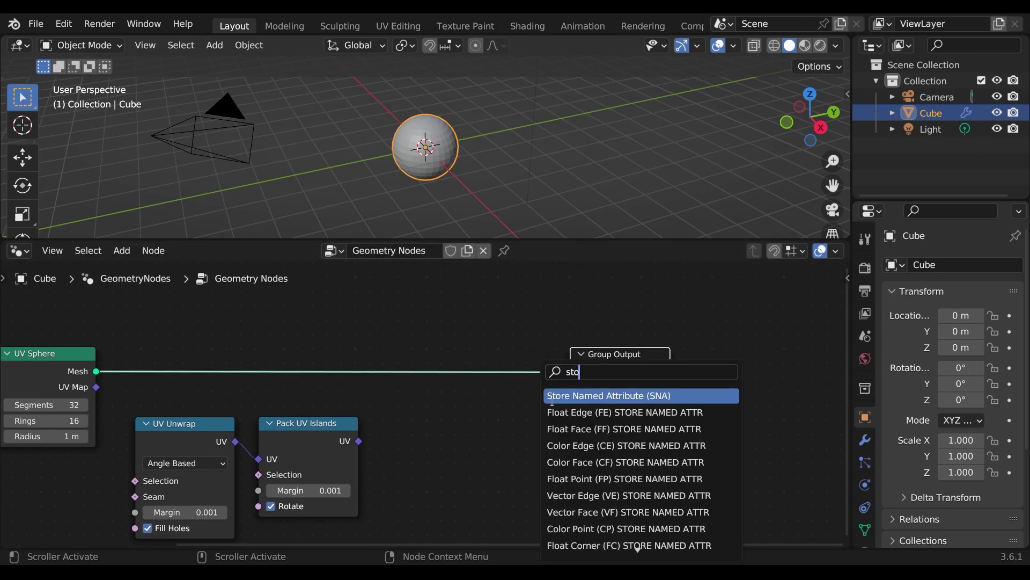
{"action": "left_click", "coordinate": [552, 397]}
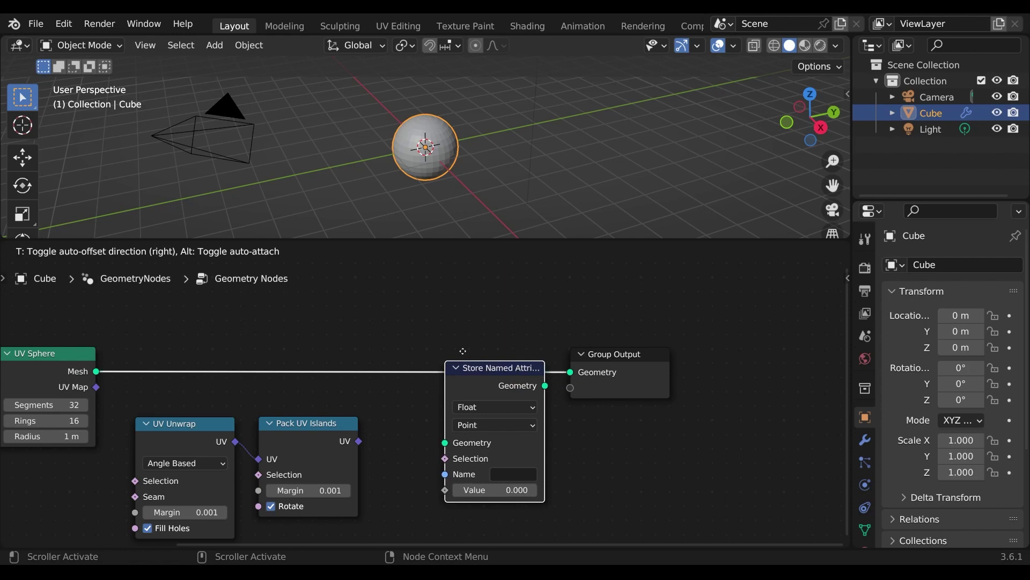
{"action": "left_click", "coordinate": [465, 325]}
{"action": "scroll", "coordinate": [471, 356], "scroll_direction": "up", "scroll_amount": 2}
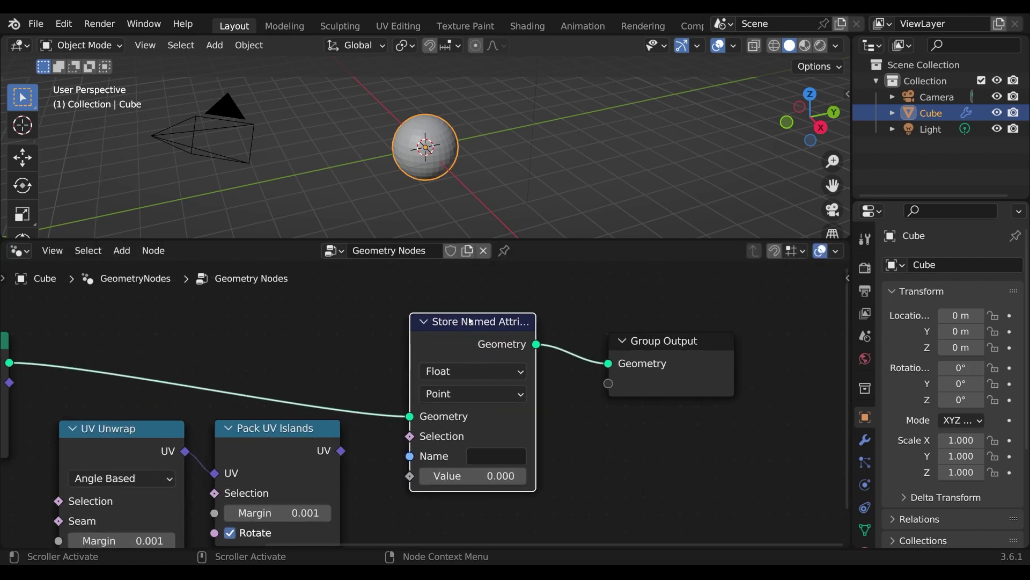
- Arrange the Store Named Attribute and Group Output nodes side by side with clear spacing from Pack UV Islands
{"action": "left_click_drag", "start_coordinate": [471, 321], "coordinate": [520, 302]}
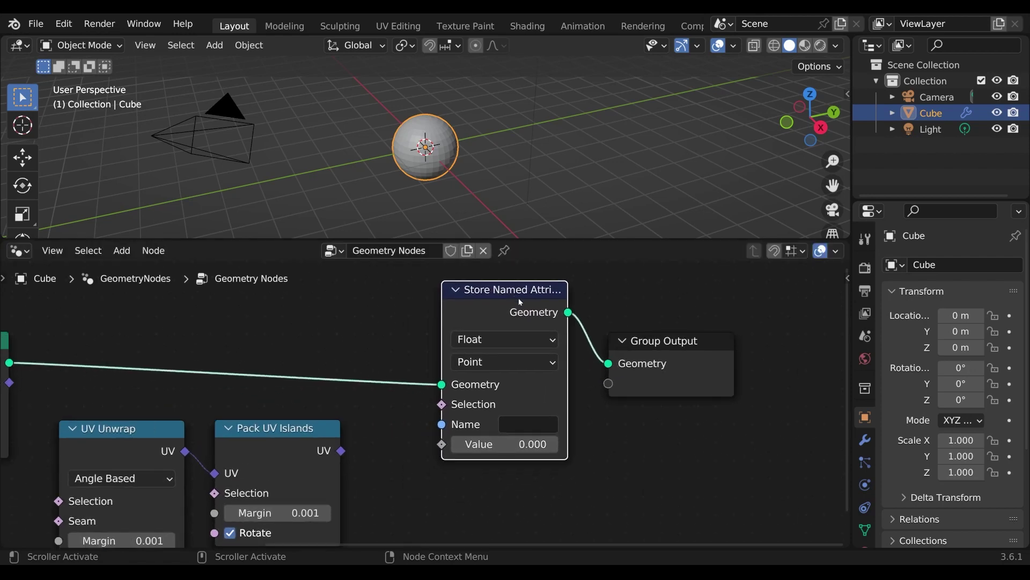
{"action": "scroll", "coordinate": [520, 301], "scroll_direction": "down", "scroll_amount": 1}
{"action": "middle_click_drag", "start_coordinate": [552, 336], "coordinate": [497, 353]}
{"action": "left_click_drag", "start_coordinate": [577, 371], "coordinate": [587, 332]}
{"action": "left_click_drag", "start_coordinate": [412, 325], "coordinate": [430, 321]}
- Set the Store Named Attribute node's data type to 2D Vector and its domain to Face Corner
{"action": "left_click", "coordinate": [459, 365]}
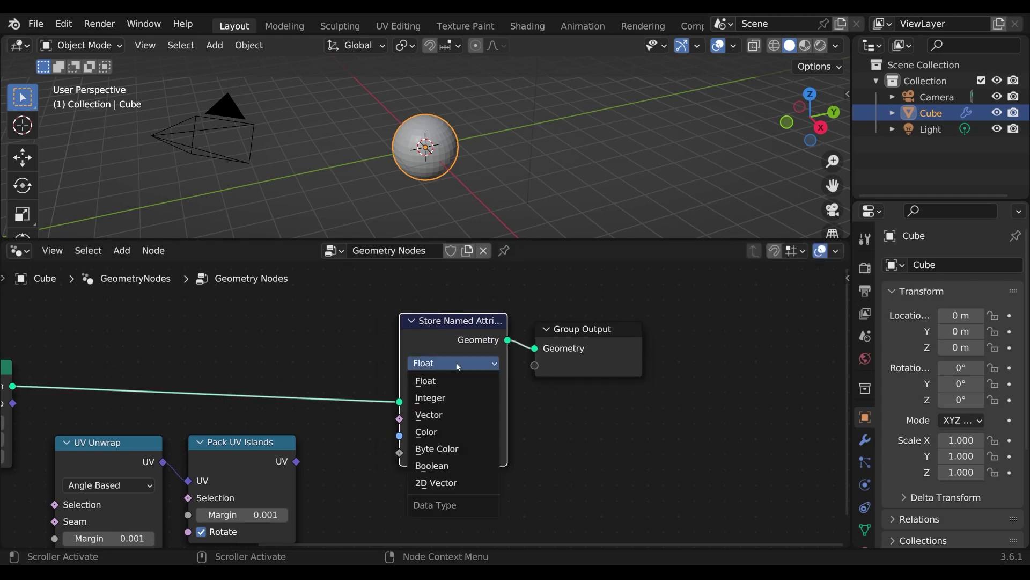
{"action": "left_click", "coordinate": [424, 485]}
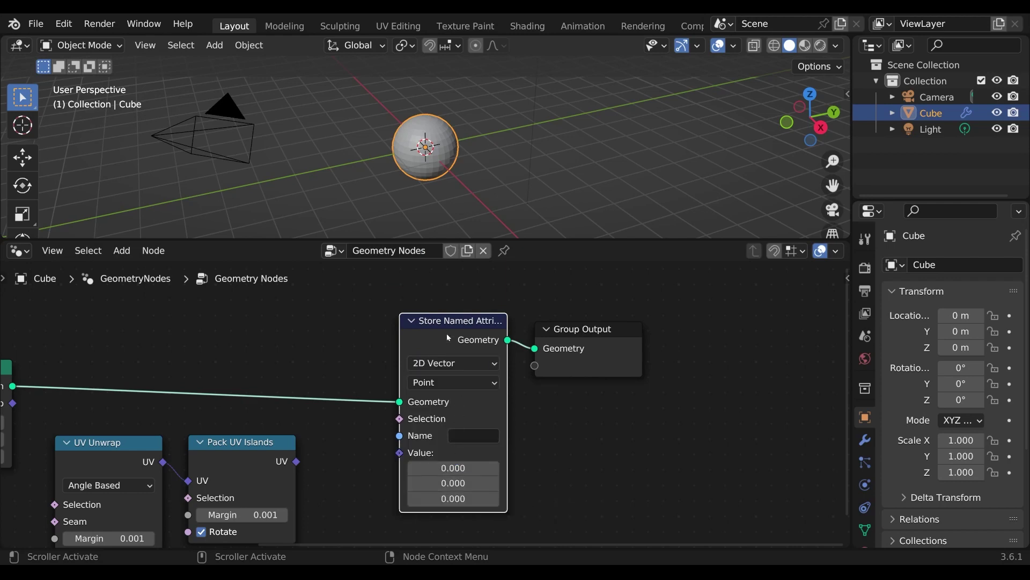
{"action": "left_click_drag", "start_coordinate": [446, 334], "coordinate": [446, 330]}
{"action": "left_click", "coordinate": [452, 378]}
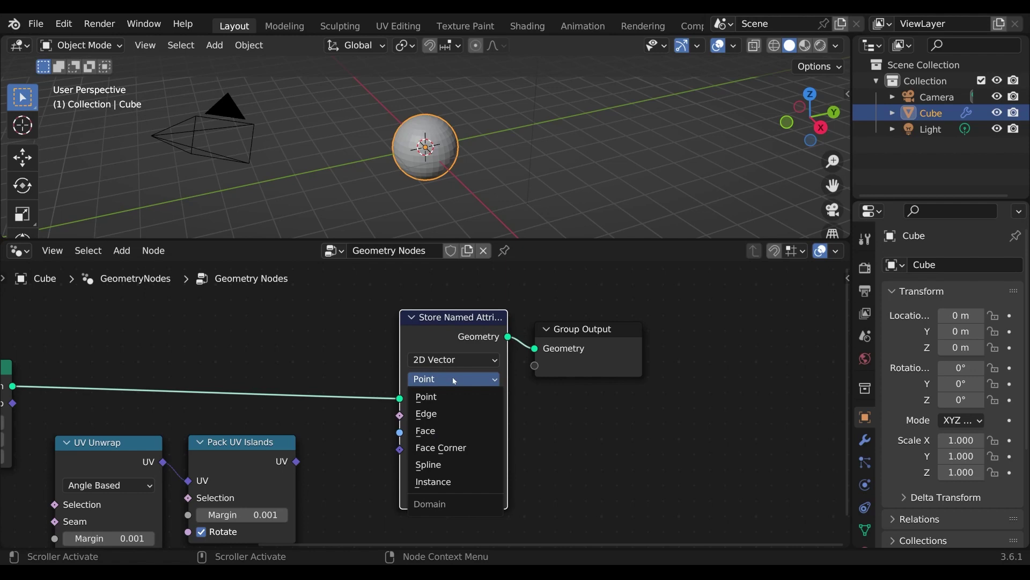
{"action": "left_click", "coordinate": [443, 448]}
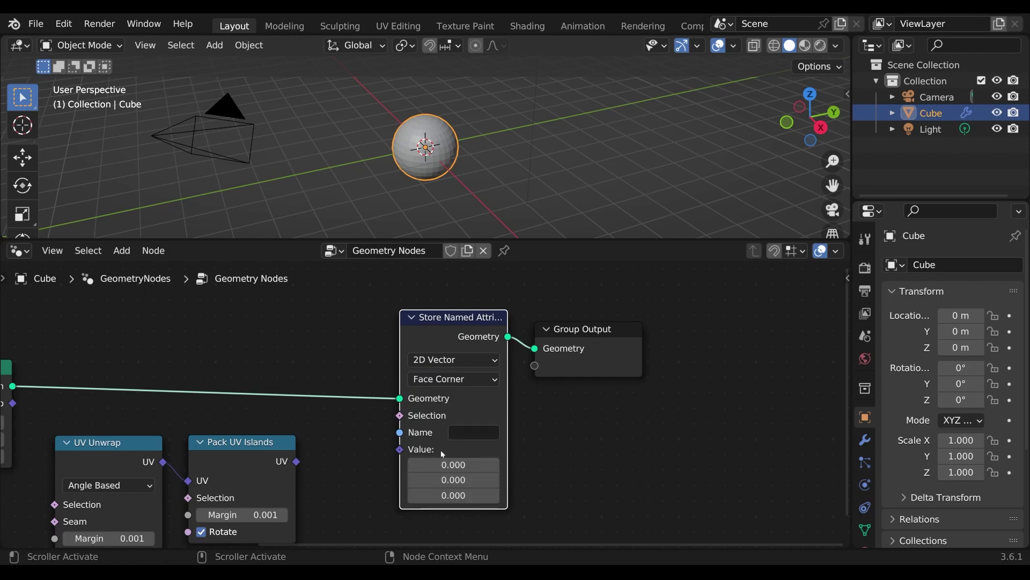
- Link the Pack UV Islands UV output to the Store Named Attribute value and name the attribute UVs
{"action": "scroll", "coordinate": [347, 460], "scroll_direction": "down", "scroll_amount": 1}
{"action": "middle_click_drag", "start_coordinate": [347, 460], "coordinate": [391, 416]}
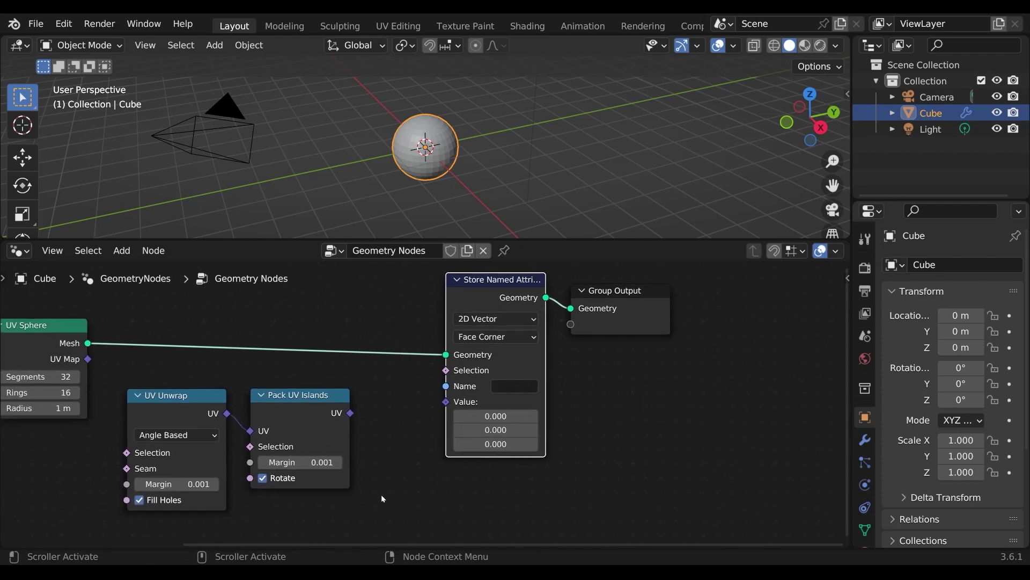
{"action": "left_click_drag", "start_coordinate": [350, 412], "coordinate": [446, 401]}
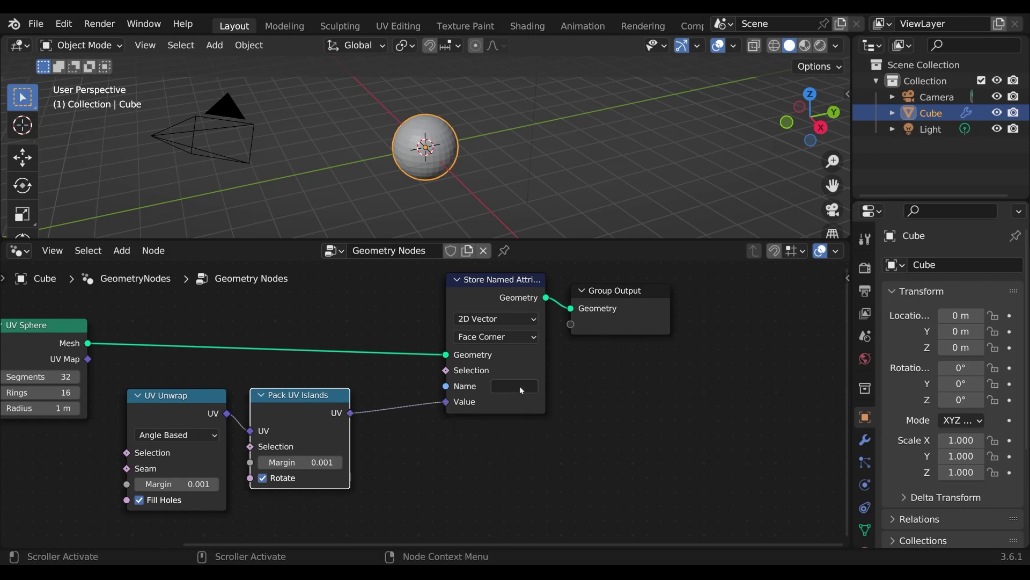
{"action": "left_click", "coordinate": [520, 386]}
{"action": "type", "text": "U"}
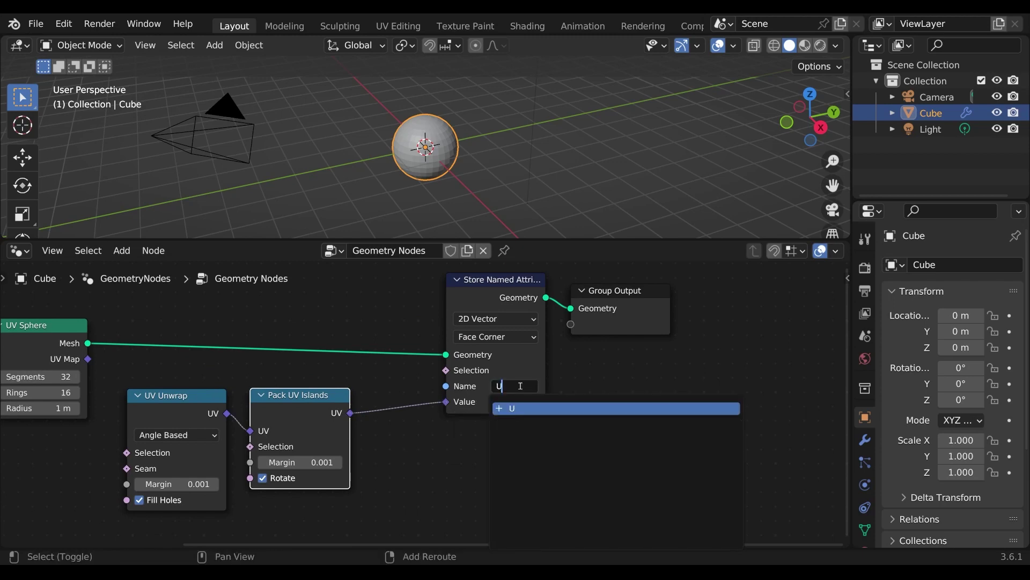
{"action": "type", "text": "Vs"}
{"action": "key", "text": "Return"}
- Move UV Unwrap and Pack UV Islands further below the geometry link and shift the UV Sphere node up slightly
{"action": "scroll", "coordinate": [228, 429], "scroll_direction": "down", "scroll_amount": 1}
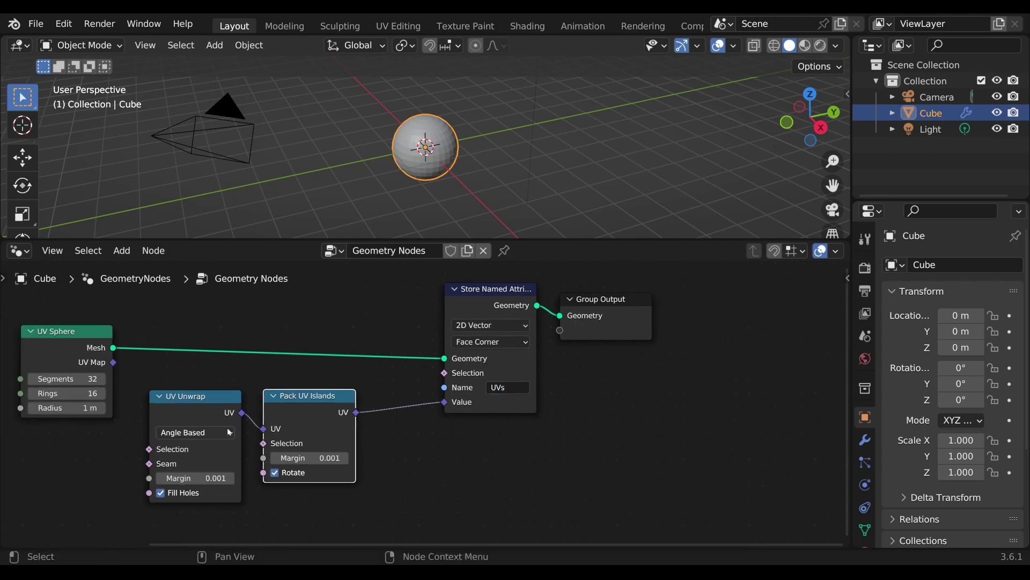
{"action": "middle_click_drag", "start_coordinate": [228, 428], "coordinate": [340, 444]}
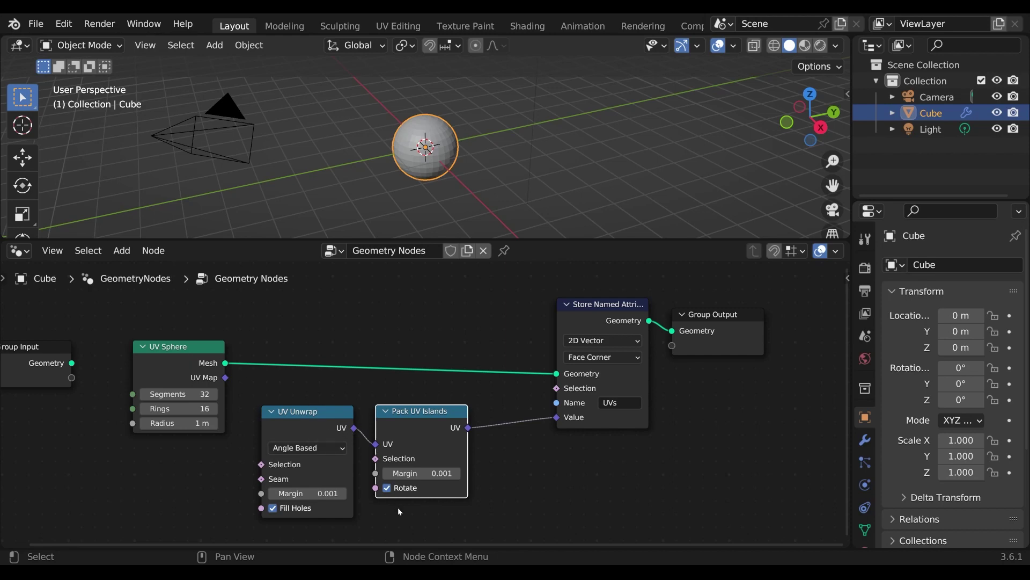
{"action": "left_click_drag", "start_coordinate": [435, 529], "coordinate": [331, 479]}
{"action": "left_click_drag", "start_coordinate": [193, 343], "coordinate": [230, 330]}
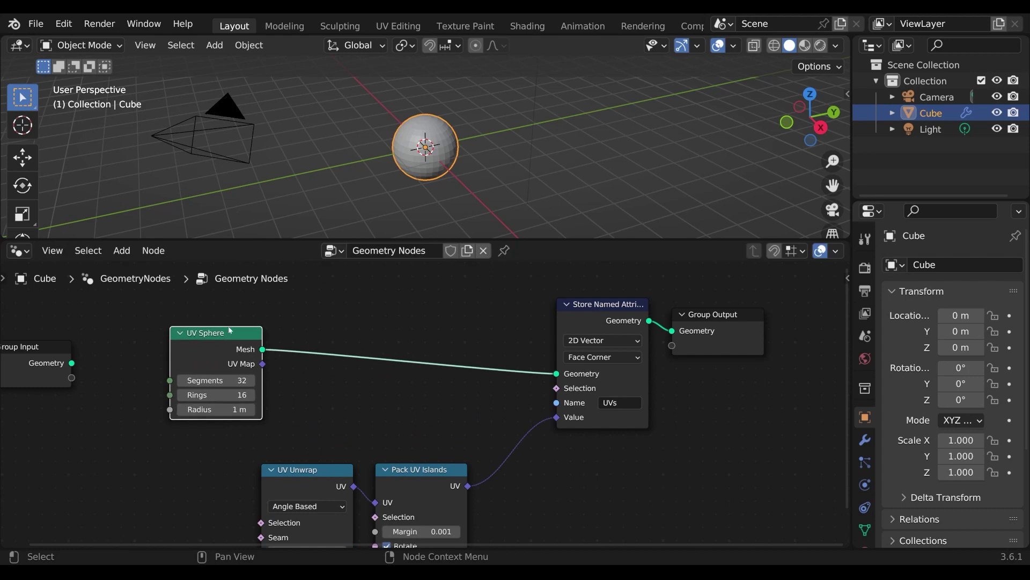
{"action": "middle_click_drag", "start_coordinate": [398, 379], "coordinate": [382, 391]}
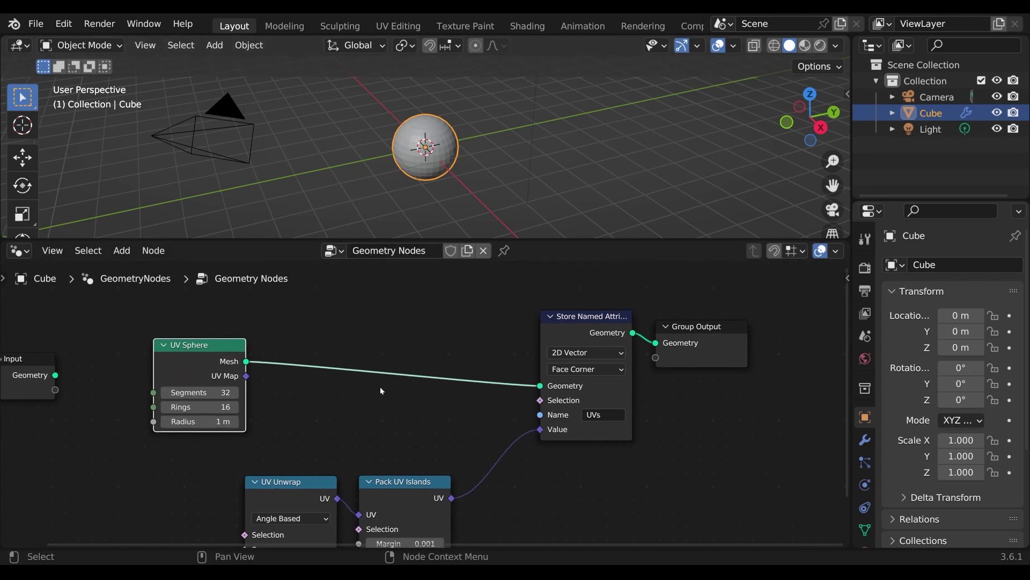
- Insert a Split Edges node into the link between UV Sphere and Store Named Attribute
{"action": "key", "text": "shift+a"}
{"action": "type", "text": "s"}
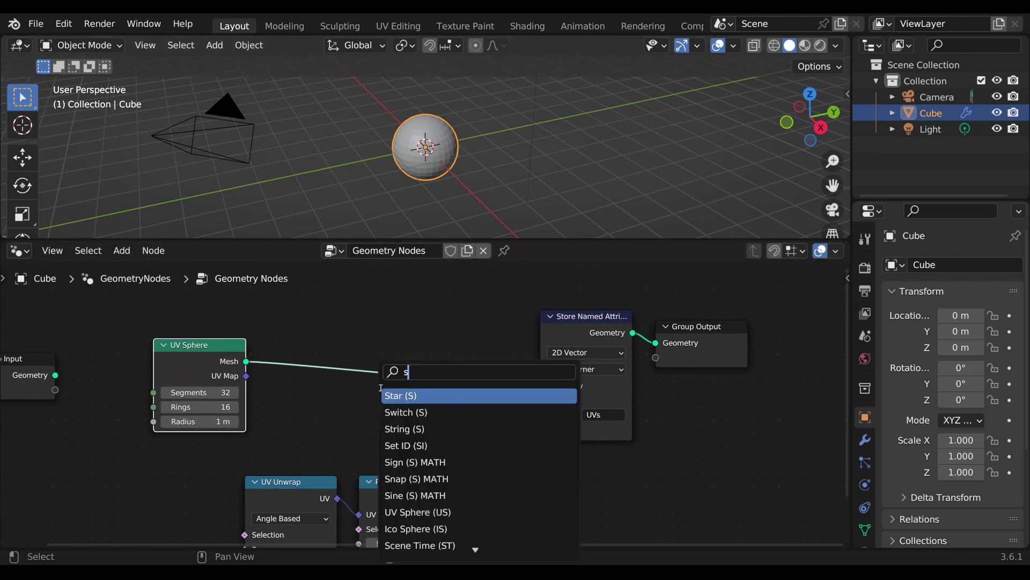
{"action": "type", "text": "pli"}
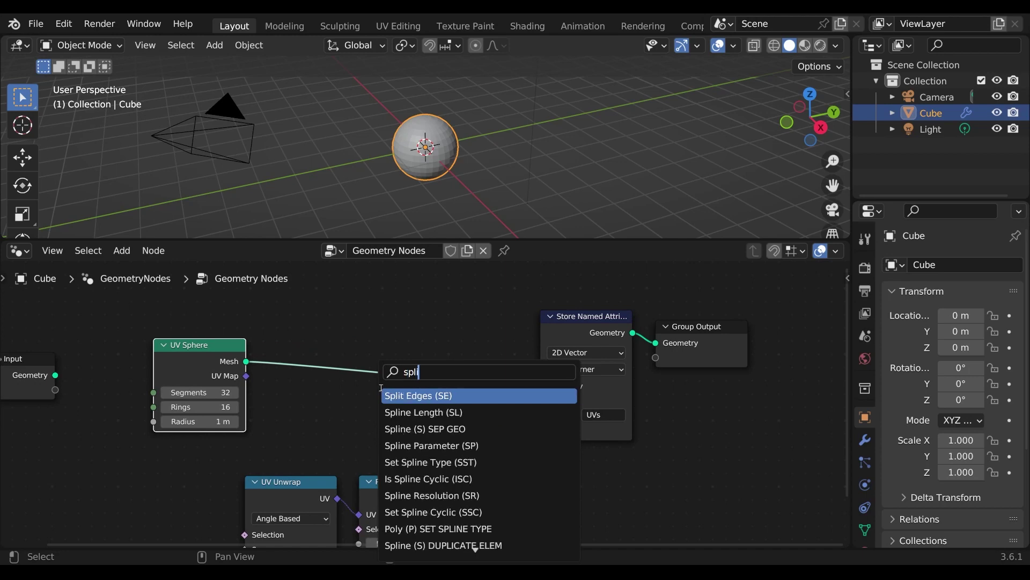
{"action": "key", "text": "Return"}
{"action": "left_click", "coordinate": [345, 356]}
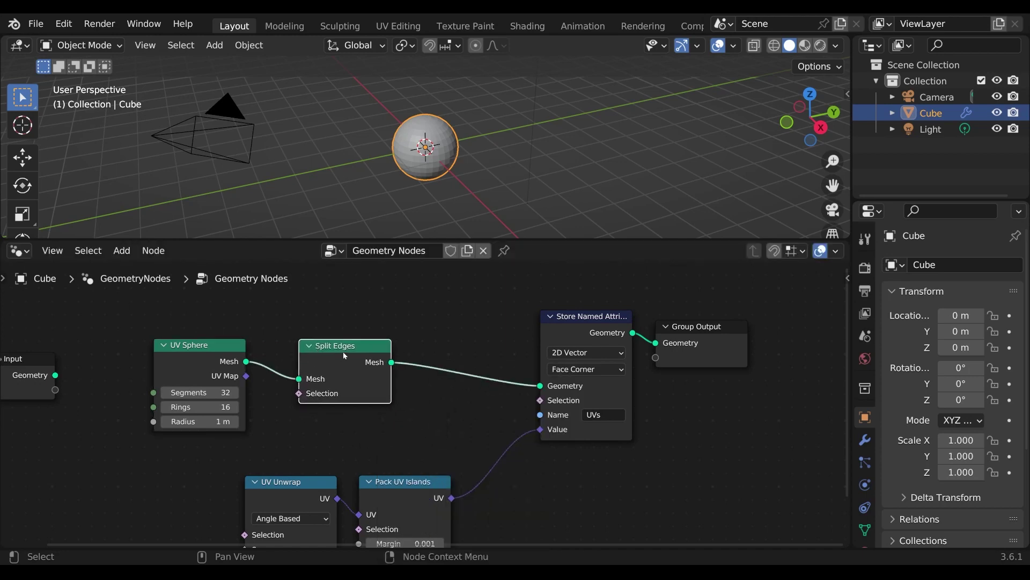
{"action": "scroll", "coordinate": [423, 400], "scroll_direction": "down", "scroll_amount": 1}
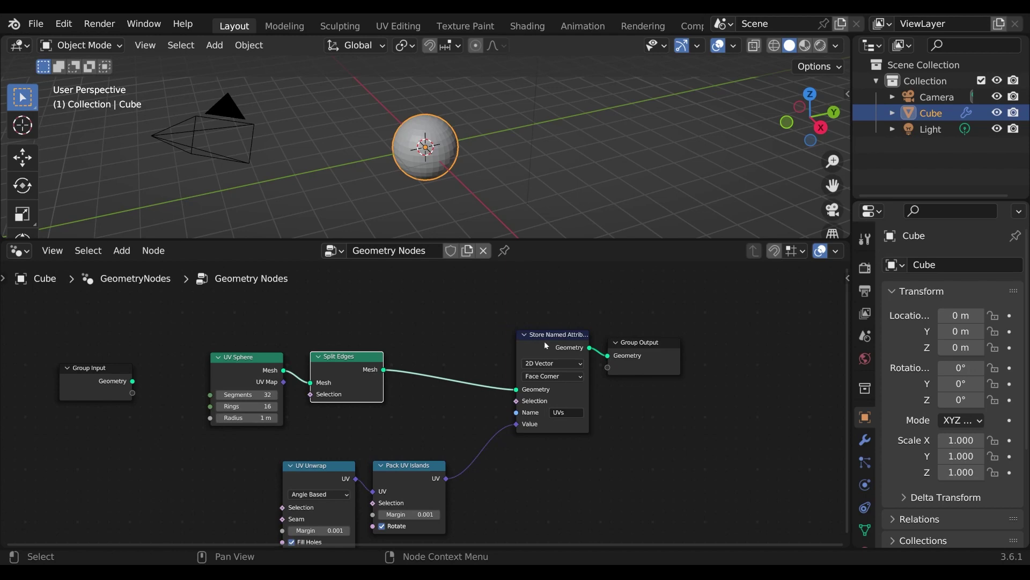
- Rearrange Store Named Attribute and Group Output, leaving a wider gap between them
{"action": "left_click_drag", "start_coordinate": [544, 346], "coordinate": [532, 355]}
{"action": "left_click_drag", "start_coordinate": [659, 350], "coordinate": [663, 349]}
{"action": "middle_click_drag", "start_coordinate": [656, 348], "coordinate": [599, 346]}
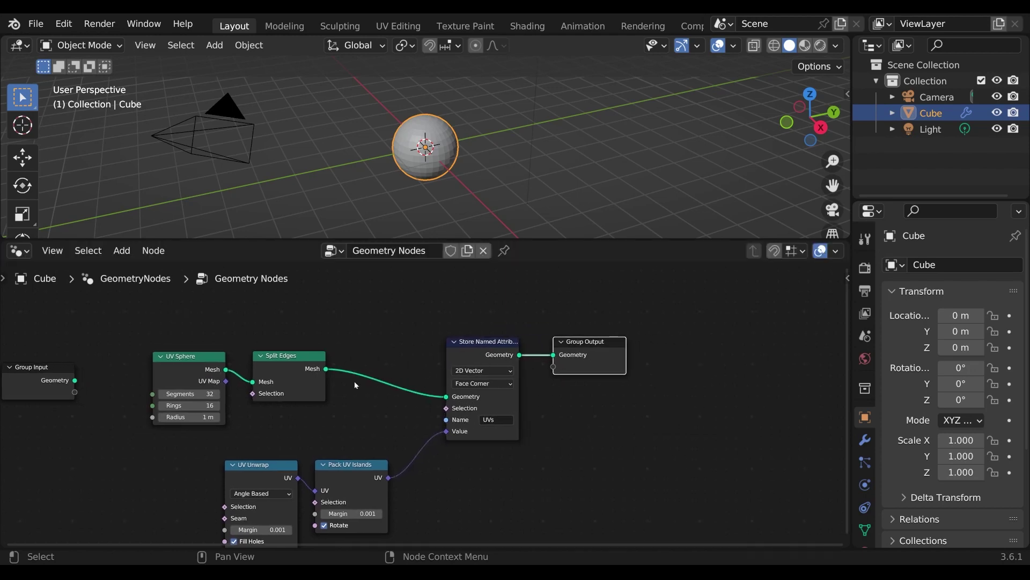
{"action": "middle_click_drag", "start_coordinate": [356, 385], "coordinate": [204, 402]}
{"action": "left_click_drag", "start_coordinate": [446, 365], "coordinate": [488, 365]}
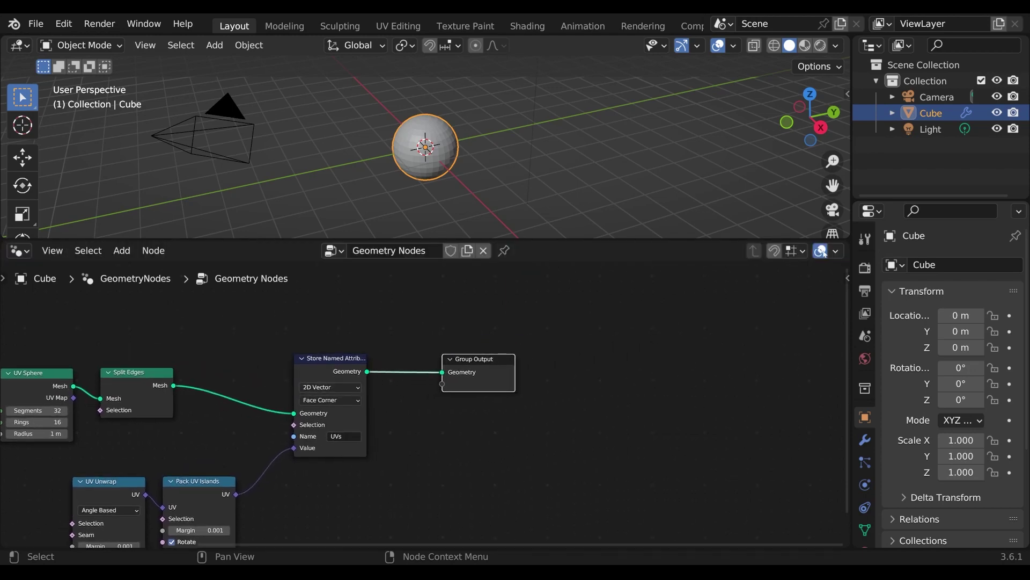
- Split the node editor area in two and switch the new area to the Shader Editor showing the cube's material
{"action": "left_click_drag", "start_coordinate": [847, 244], "coordinate": [373, 280]}
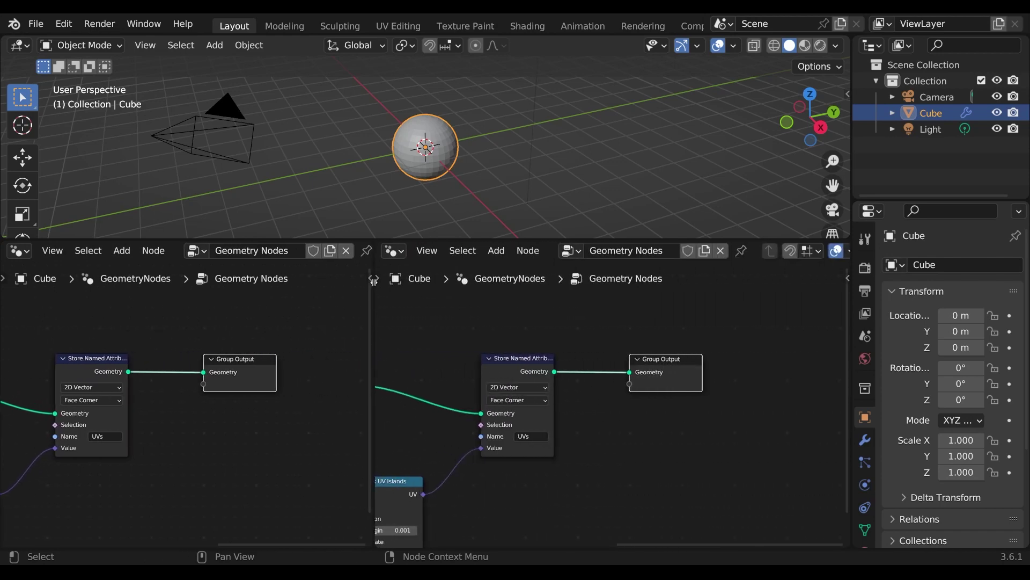
{"action": "left_click", "coordinate": [394, 251]}
{"action": "left_click", "coordinate": [437, 404]}
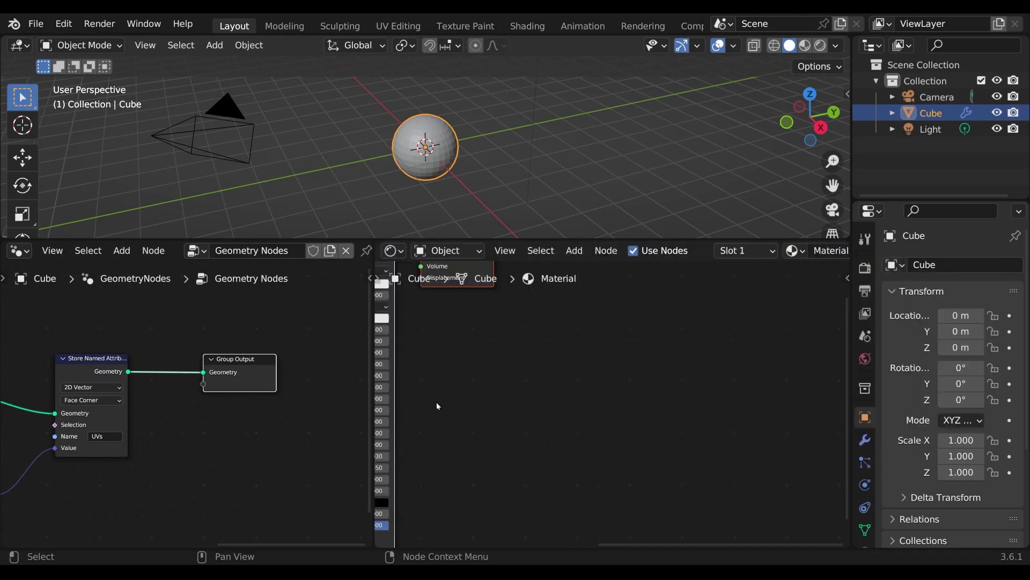
{"action": "middle_click_drag", "start_coordinate": [437, 397], "coordinate": [662, 438]}
{"action": "middle_click_drag", "start_coordinate": [832, 251], "coordinate": [683, 261]}
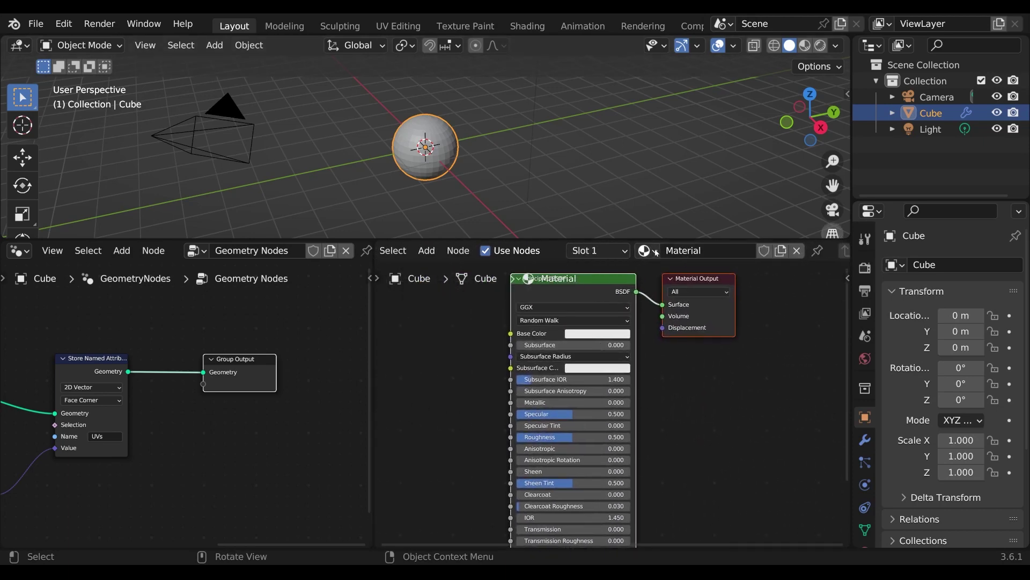
{"action": "middle_click_drag", "start_coordinate": [241, 429], "coordinate": [303, 425]}
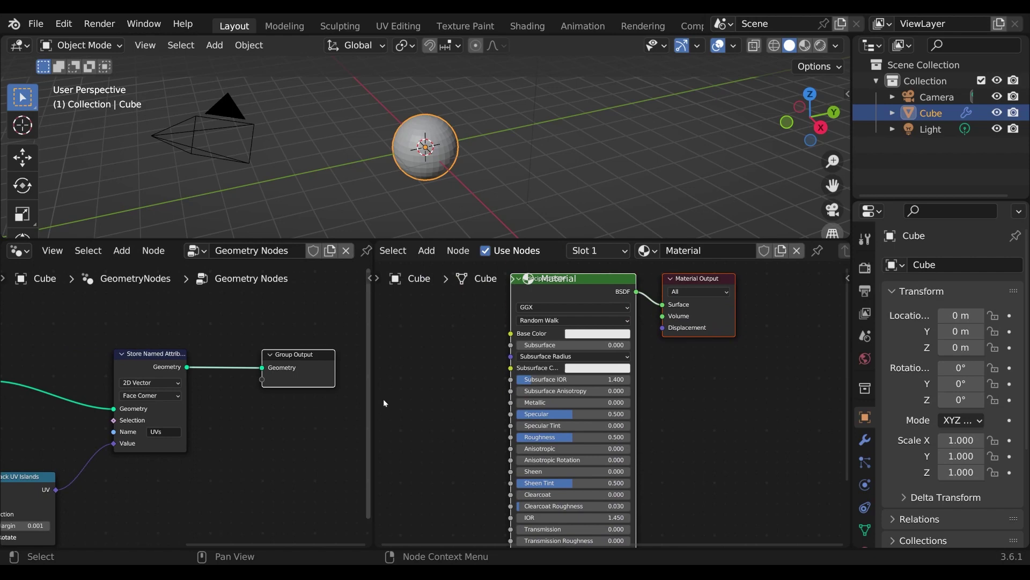
{"action": "left_click_drag", "start_coordinate": [369, 404], "coordinate": [476, 398]}
- Space out the end nodes and insert a Set Material node between Store Named Attribute and Group Output
{"action": "left_click_drag", "start_coordinate": [352, 360], "coordinate": [404, 360]}
{"action": "left_click_drag", "start_coordinate": [194, 365], "coordinate": [175, 365]}
{"action": "scroll", "coordinate": [302, 395], "scroll_direction": "up", "scroll_amount": 1}
{"action": "middle_click_drag", "start_coordinate": [302, 395], "coordinate": [255, 401]}
{"action": "key", "text": "Tab"}
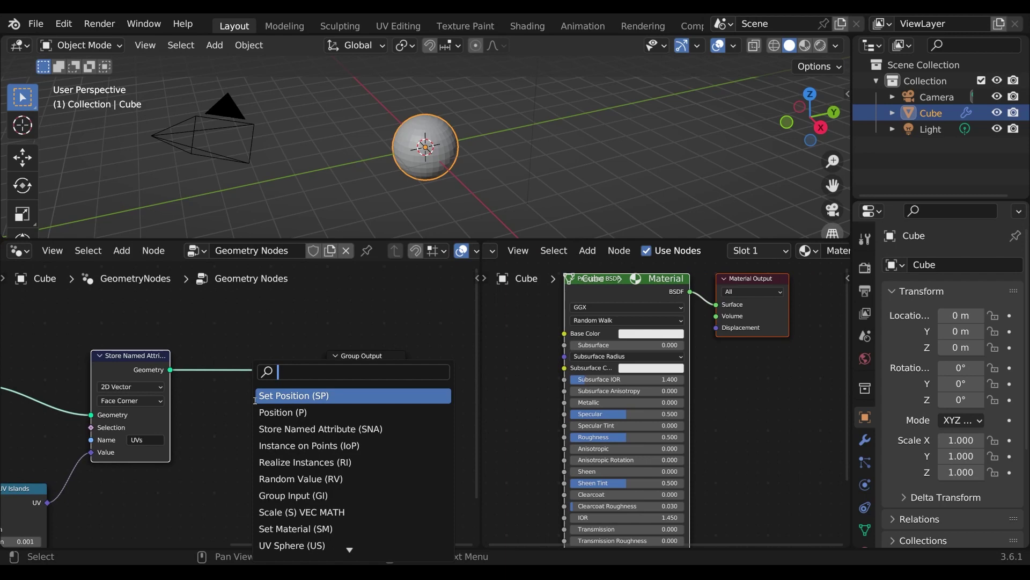
{"action": "type", "text": "set"}
{"action": "left_click", "coordinate": [263, 428]}
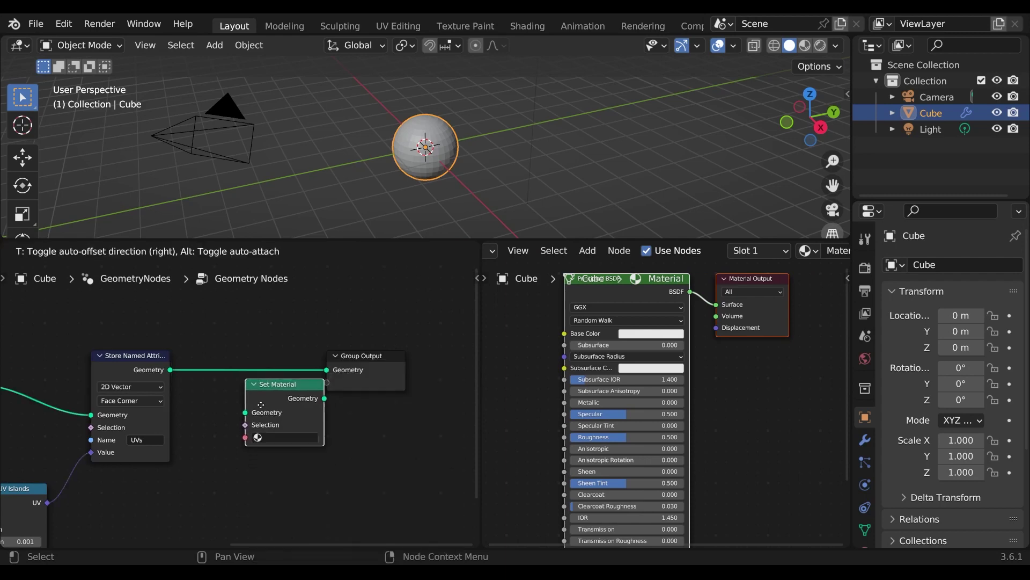
{"action": "left_click", "coordinate": [239, 372]}
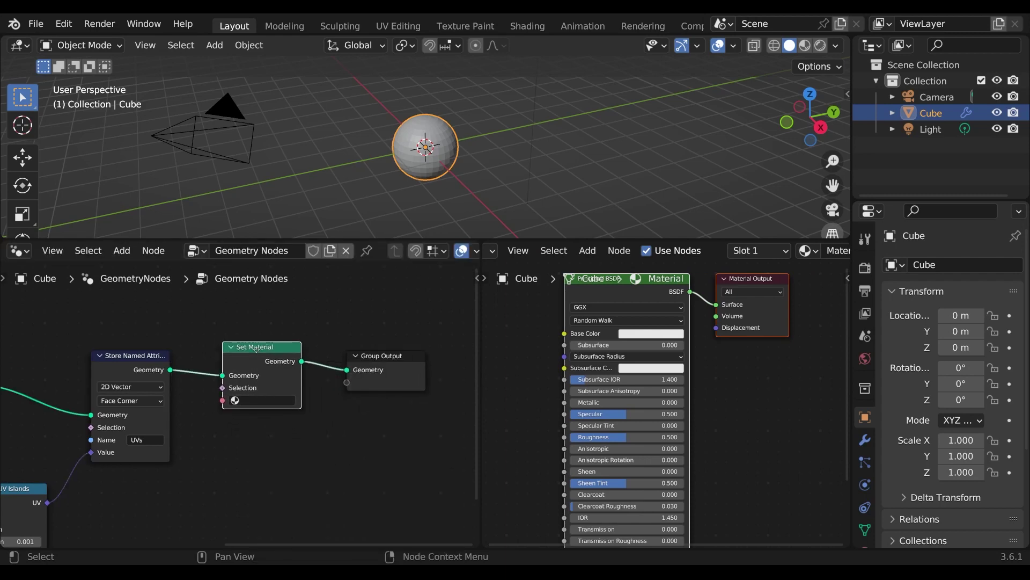
{"action": "left_click_drag", "start_coordinate": [255, 352], "coordinate": [258, 356]}
- Assign the existing material named Material in the Set Material node
{"action": "left_click", "coordinate": [261, 405]}
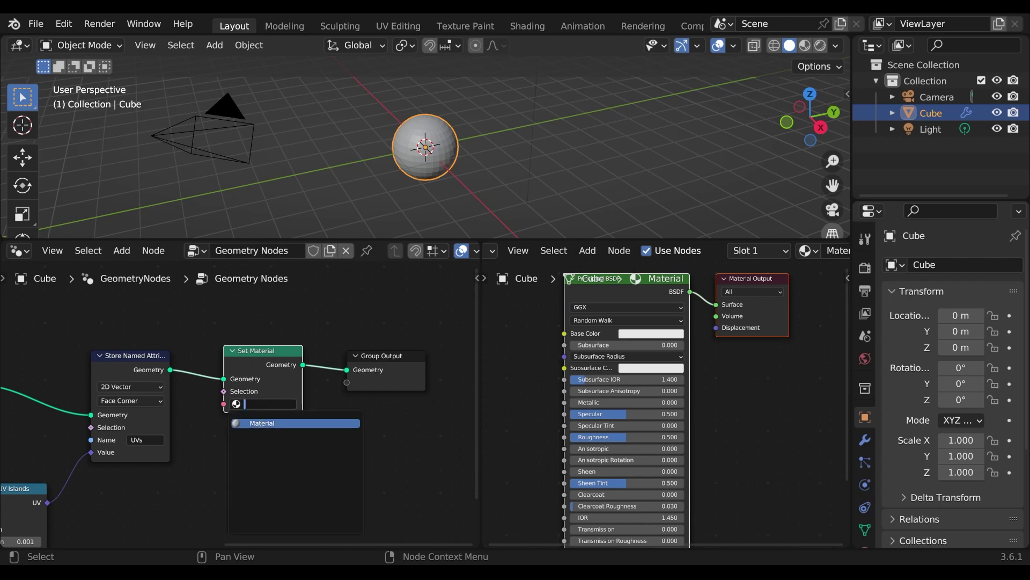
{"action": "left_click", "coordinate": [262, 424]}
{"action": "left_click_drag", "start_coordinate": [264, 361], "coordinate": [260, 361]}
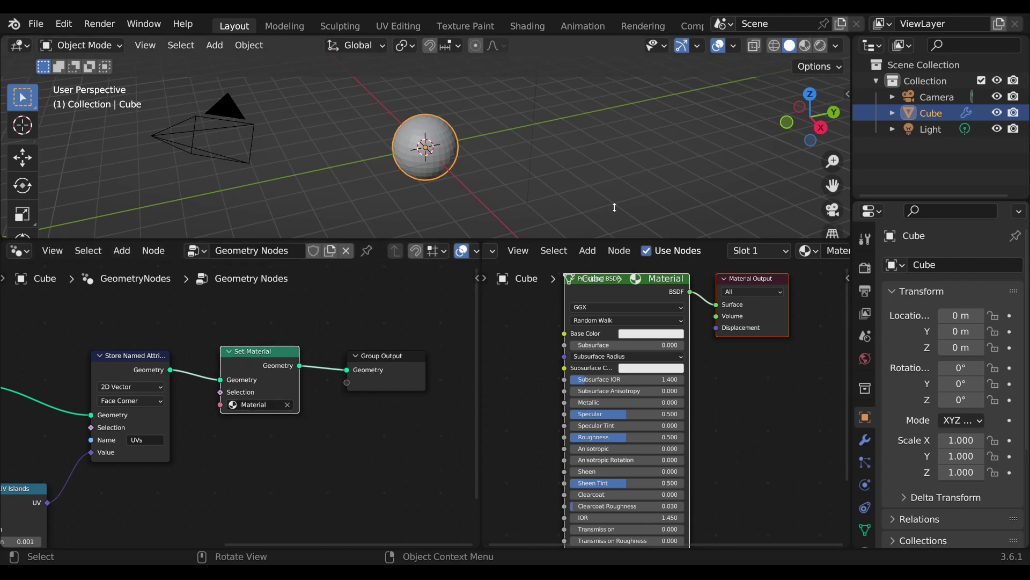
- Switch the viewport to rendered shading and set the Principled BSDF base color to bright green
{"action": "left_click", "coordinate": [820, 46]}
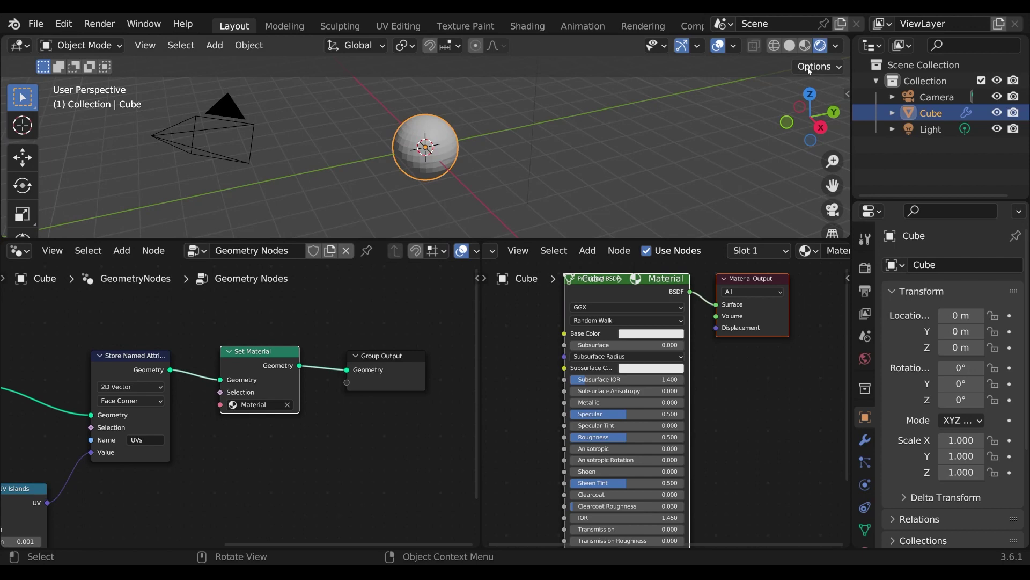
{"action": "left_click", "coordinate": [653, 334]}
{"action": "mouse_move", "coordinate": [671, 255]}
{"action": "left_mouse_down"}
{"action": "mouse_move", "coordinate": [630, 224]}
{"action": "mouse_move", "coordinate": [626, 209]}
{"action": "left_mouse_up"}
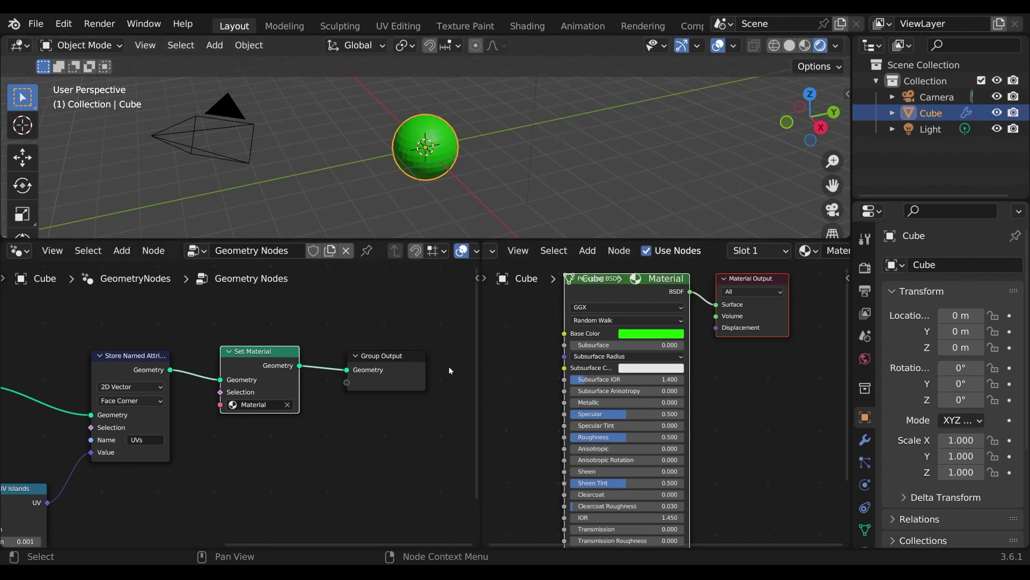
- Enlarge the Shader Editor area by narrowing the geometry node editor beside it
{"action": "scroll", "coordinate": [627, 341], "scroll_direction": "down", "scroll_amount": 2}
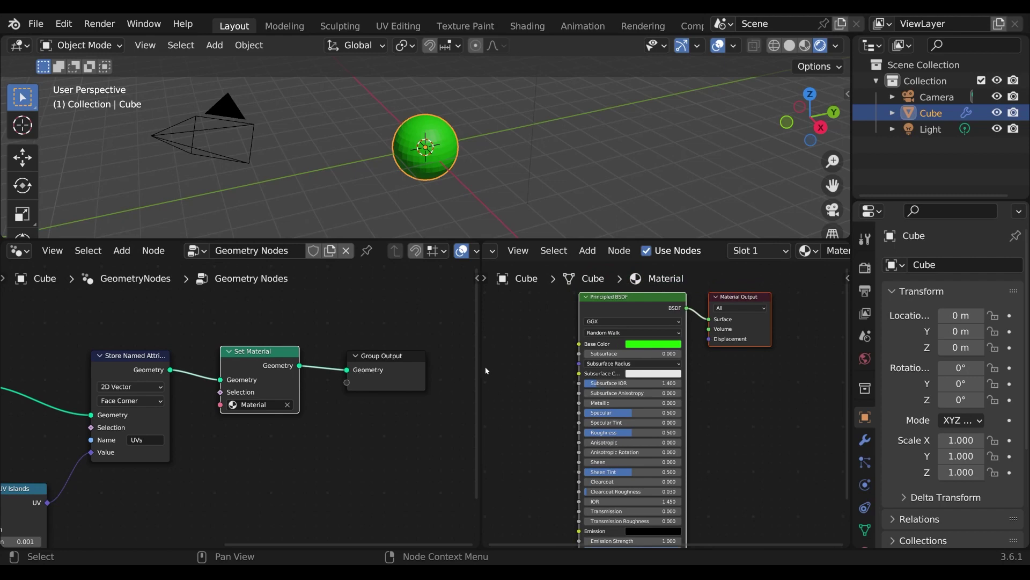
{"action": "left_click_drag", "start_coordinate": [481, 368], "coordinate": [322, 373]}
{"action": "middle_click_drag", "start_coordinate": [395, 379], "coordinate": [447, 382]}
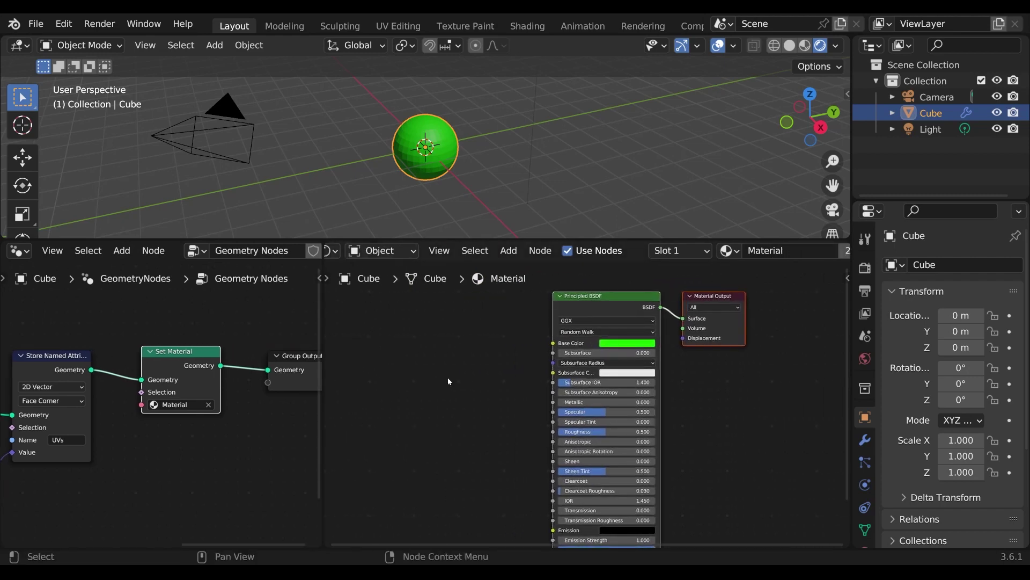
{"action": "scroll", "coordinate": [448, 378], "scroll_direction": "down", "scroll_amount": 1}
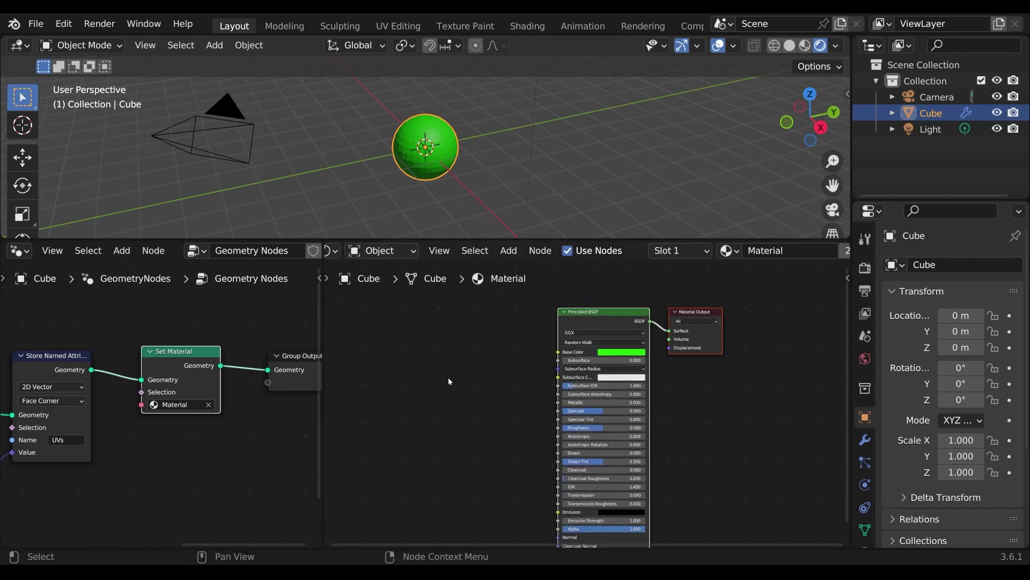
{"action": "middle_click_drag", "start_coordinate": [480, 368], "coordinate": [514, 353]}
- Add an Attribute node beside the Principled BSDF in the material's node tree
{"action": "scroll", "coordinate": [507, 350], "scroll_direction": "up", "scroll_amount": 1}
{"action": "left_click", "coordinate": [506, 348]}
{"action": "key", "text": "Tab"}
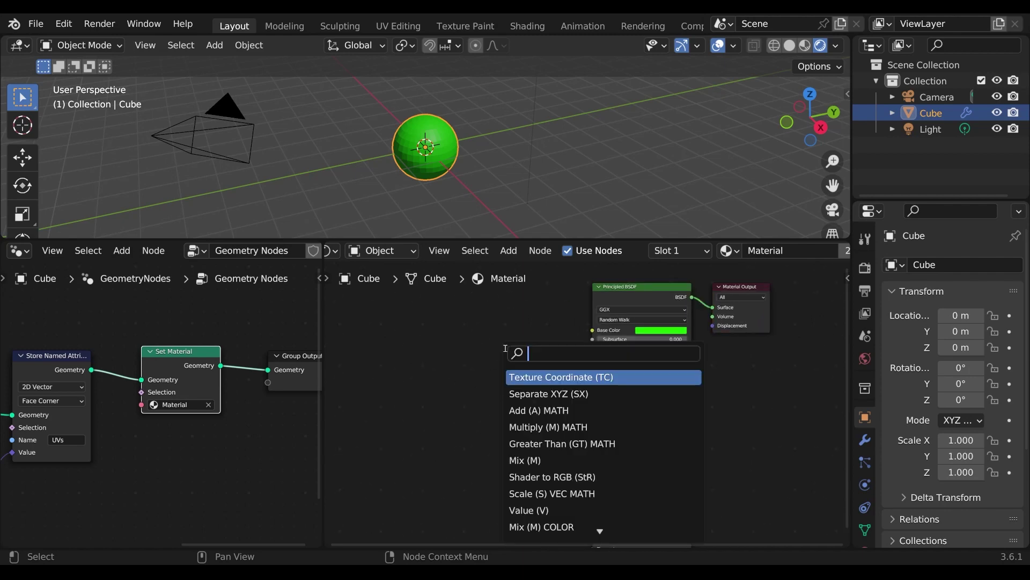
{"action": "type", "text": "att"}
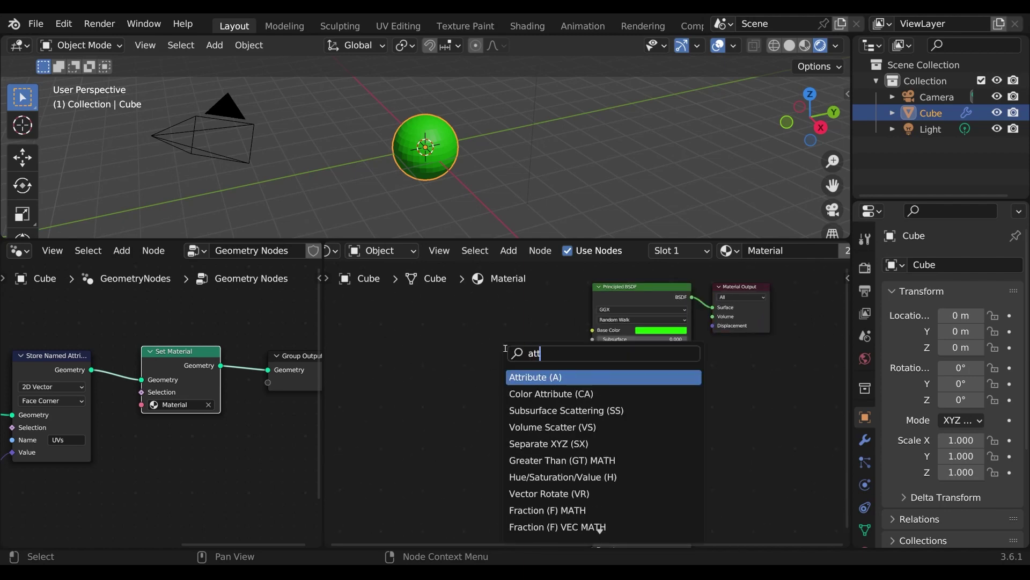
{"action": "left_click", "coordinate": [536, 376]}
{"action": "left_click", "coordinate": [510, 378]}
{"action": "scroll", "coordinate": [510, 378], "scroll_direction": "up", "scroll_amount": 1}
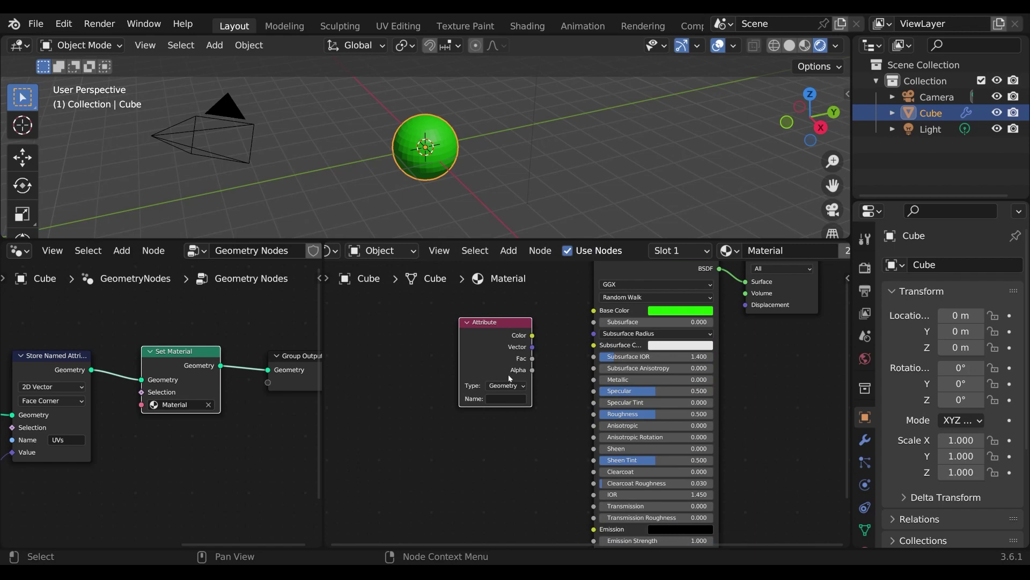
- Set the Attribute node's name to UVs and connect its Color output to the Material Output's Surface input
{"action": "left_click", "coordinate": [514, 398]}
{"action": "type", "text": "UVs"}
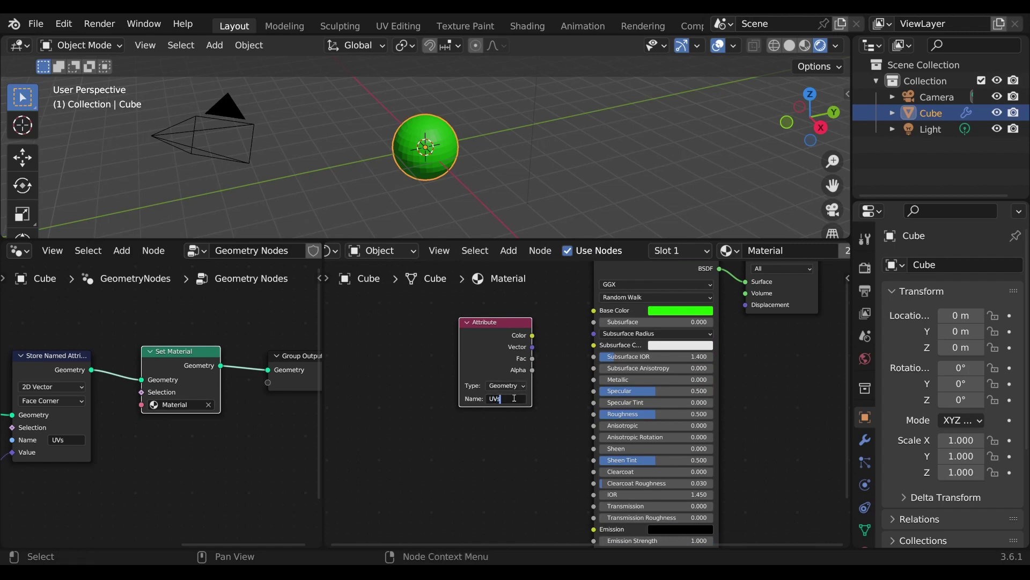
{"action": "key", "text": "Return"}
{"action": "left_click_drag", "start_coordinate": [532, 335], "coordinate": [593, 310]}
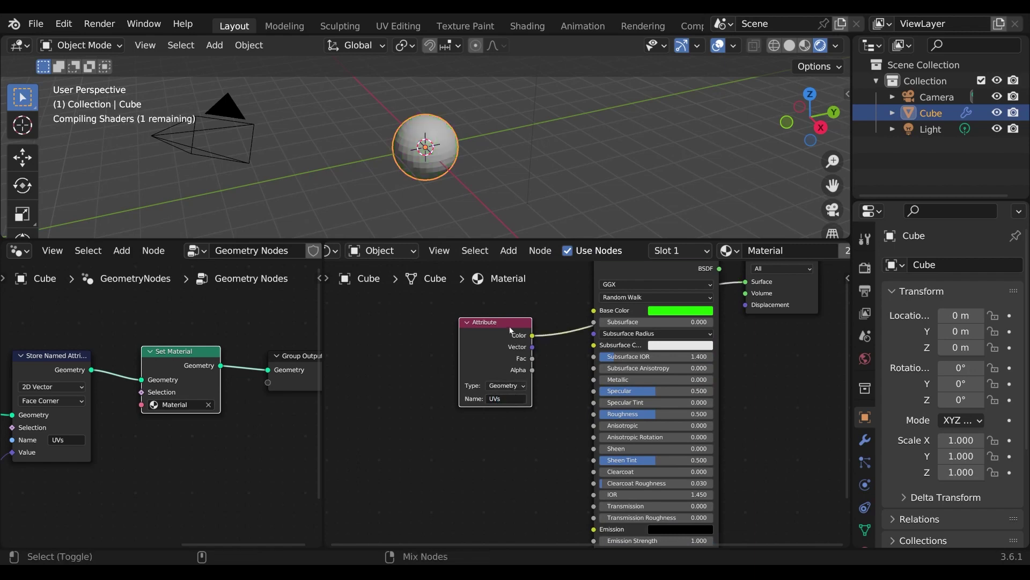
{"action": "left_click_drag", "start_coordinate": [493, 322], "coordinate": [495, 302]}
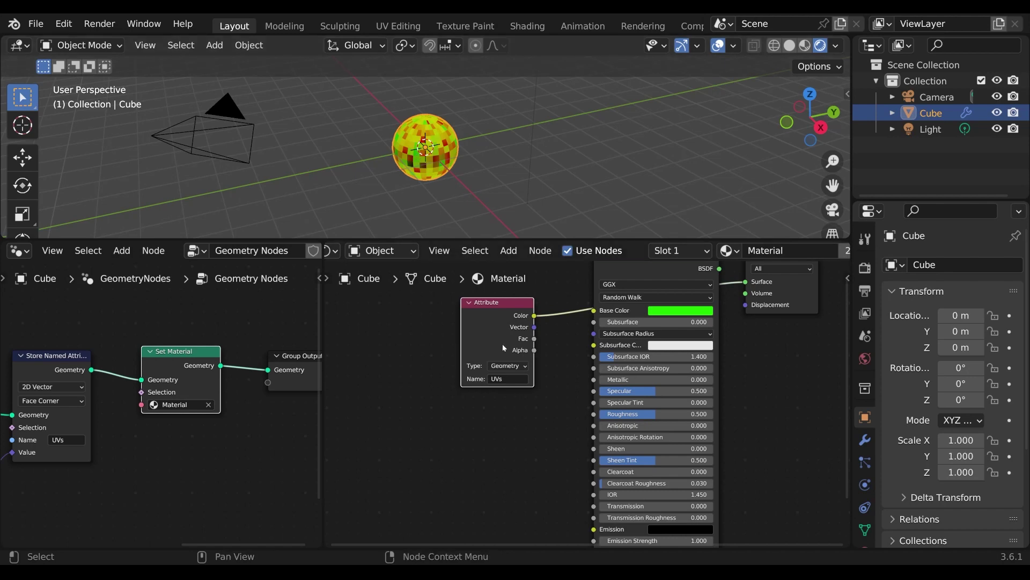
{"action": "middle_click_drag", "start_coordinate": [504, 304], "coordinate": [476, 370]}
{"action": "left_click_drag", "start_coordinate": [476, 370], "coordinate": [477, 336]}
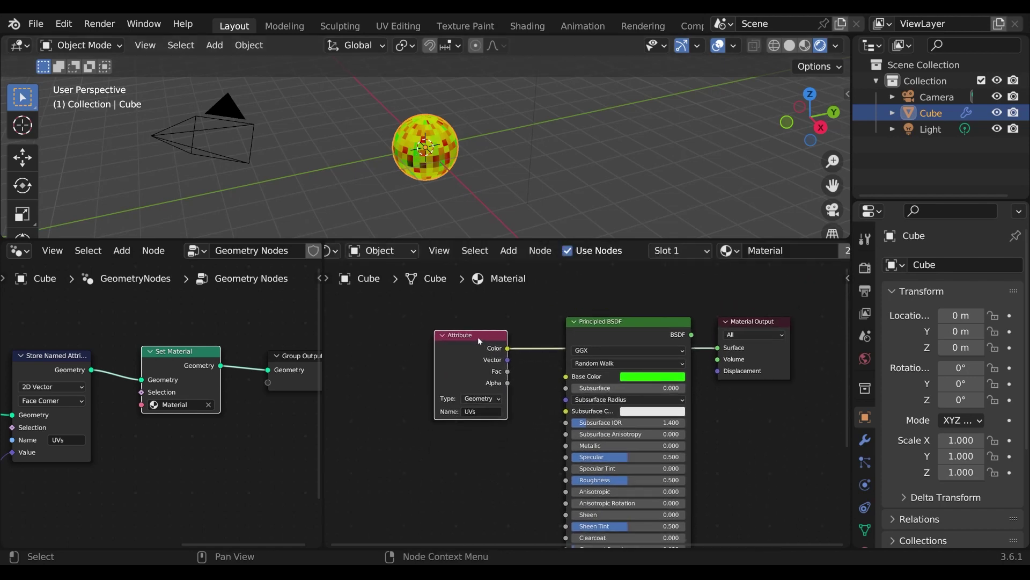
{"action": "middle_click_drag", "start_coordinate": [116, 433], "coordinate": [286, 416]}
{"action": "scroll", "coordinate": [285, 416], "scroll_direction": "up", "scroll_amount": 4}
{"action": "scroll", "coordinate": [269, 420], "scroll_direction": "down", "scroll_amount": 1}
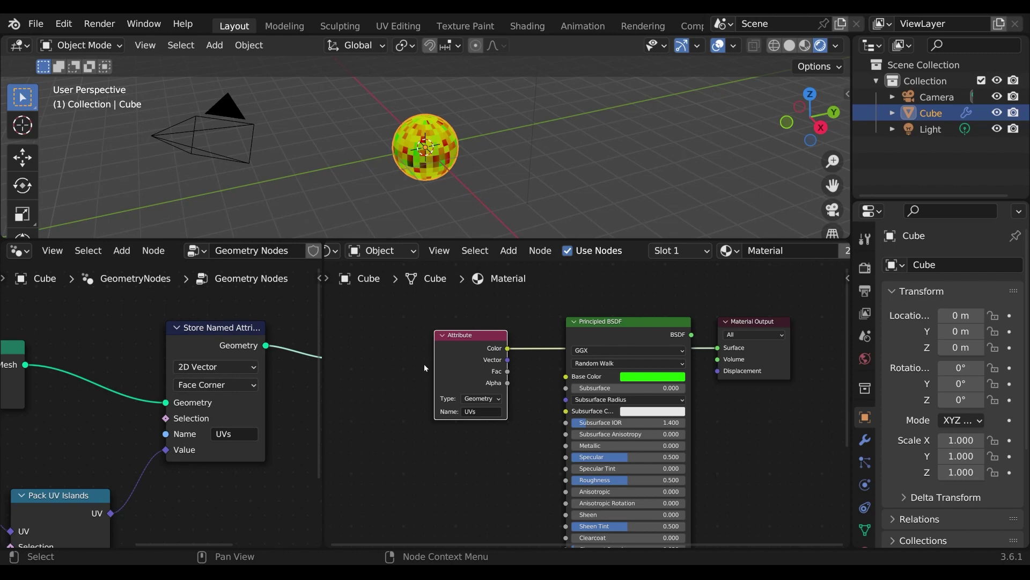
- Move the Principled BSDF below the connection to the Material Output and delete the Attribute node
{"action": "middle_click_drag", "start_coordinate": [424, 364], "coordinate": [465, 350]}
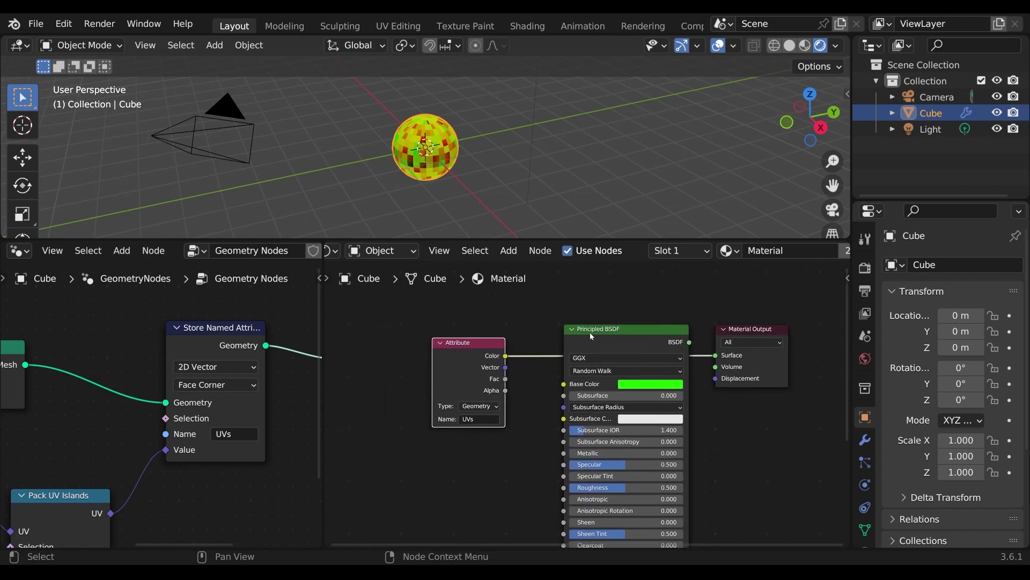
{"action": "left_click_drag", "start_coordinate": [592, 337], "coordinate": [594, 390], "text": "alt"}
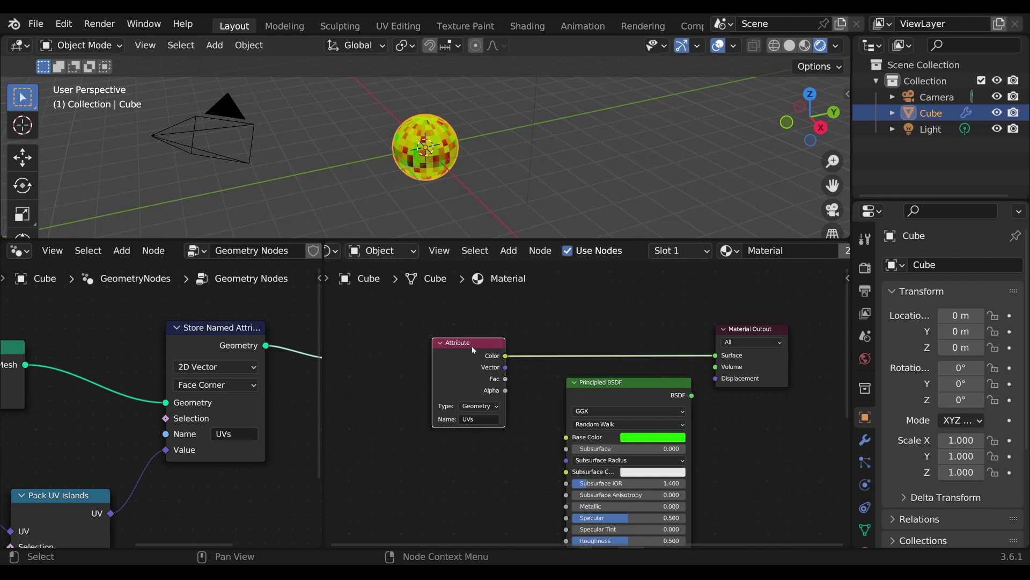
{"action": "left_click", "coordinate": [473, 350]}
{"action": "key", "text": "x"}
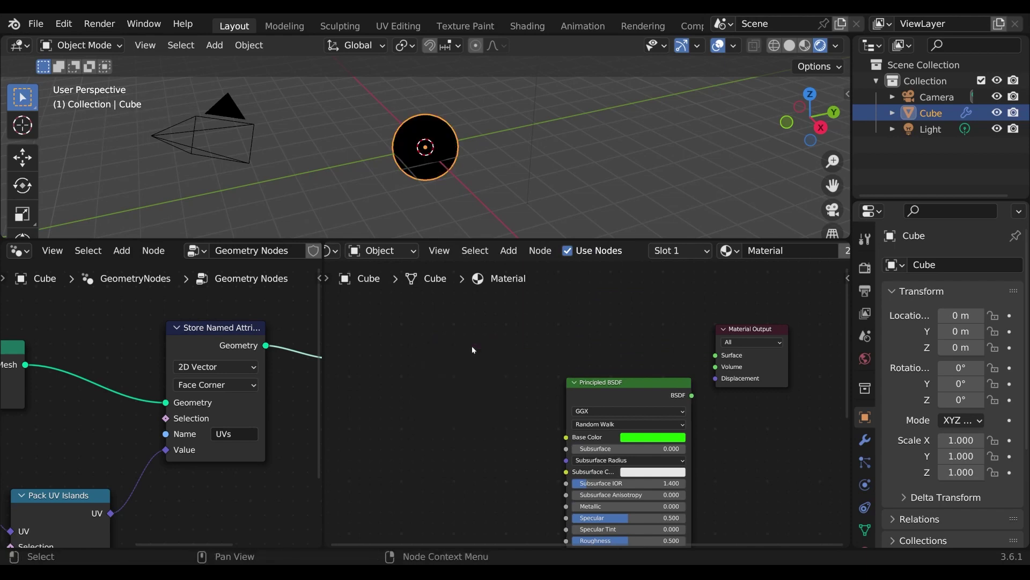
- Add a Texture Coordinate node in place of the Attribute node and connect its UV output to the Material Output's Surface input
{"action": "key", "text": "shift+a"}
{"action": "left_click", "coordinate": [473, 350]}
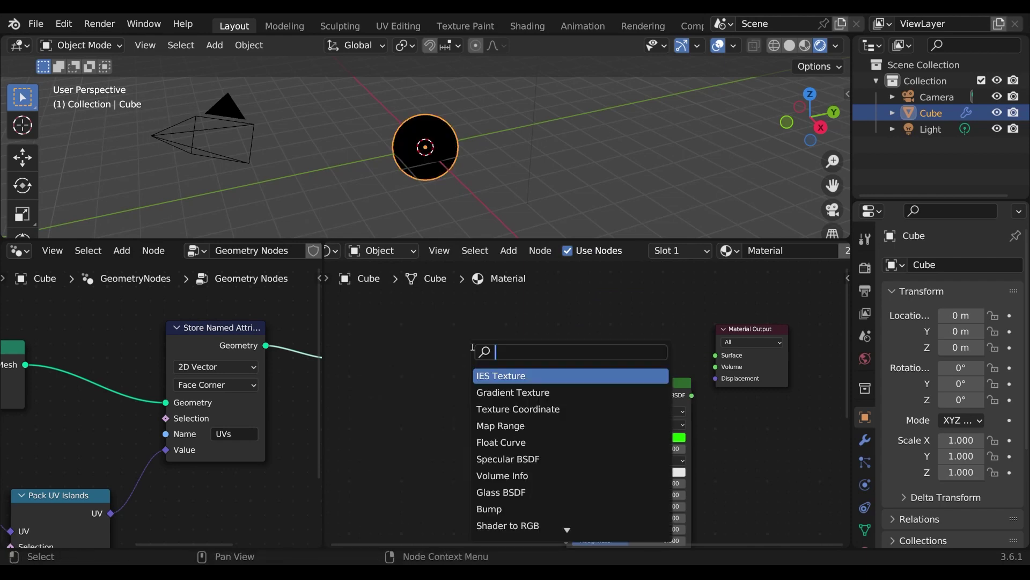
{"action": "left_click", "coordinate": [518, 409]}
{"action": "left_click", "coordinate": [499, 363]}
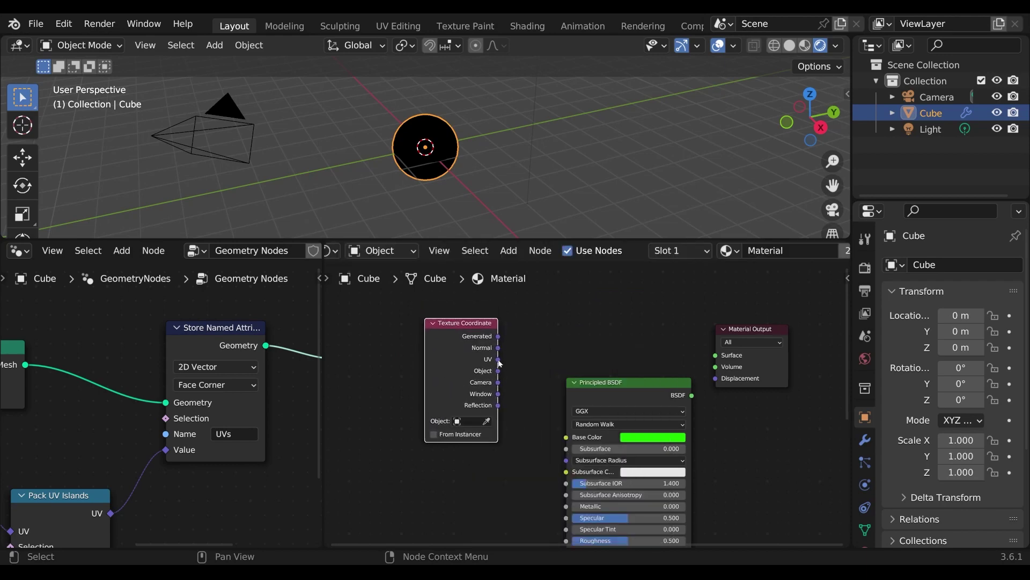
{"action": "left_click", "coordinate": [468, 329], "text": "ctrl+shift"}
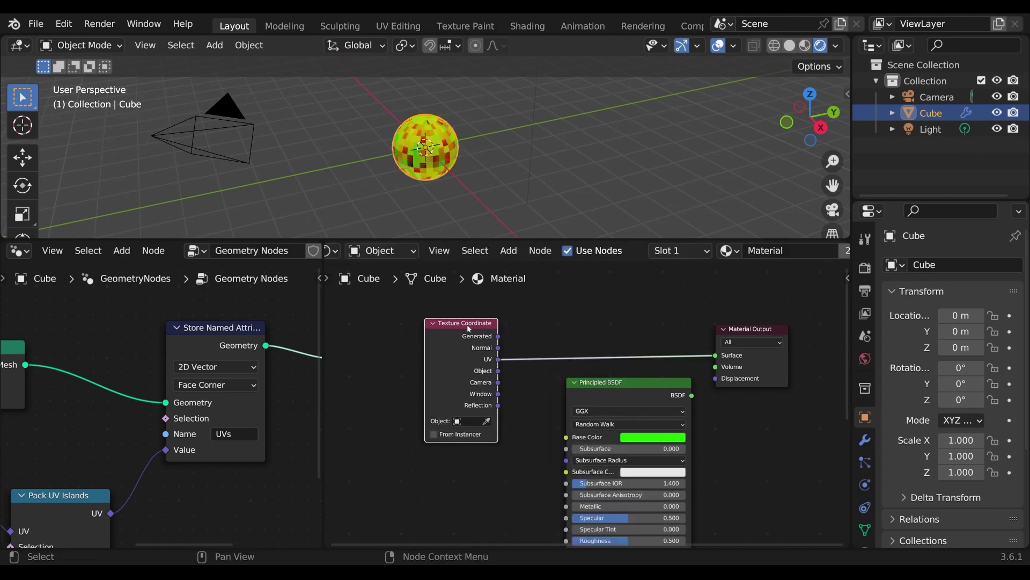
{"action": "middle_click_drag", "start_coordinate": [472, 151], "coordinate": [418, 153]}
{"action": "left_click_drag", "start_coordinate": [479, 323], "coordinate": [486, 321]}
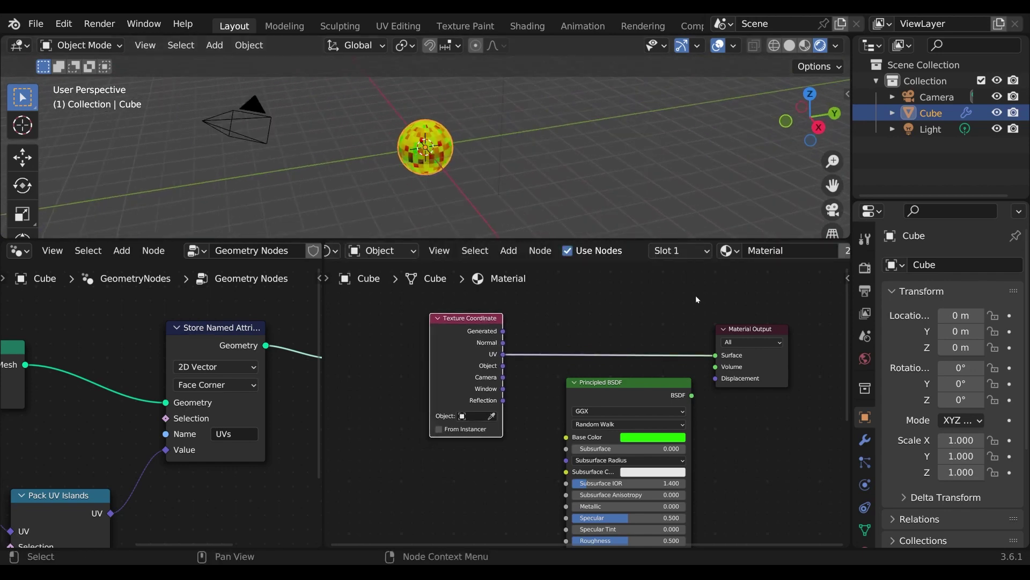
- Widen the Properties editor and apply the cube's GeometryNodes modifier
{"action": "left_click_drag", "start_coordinate": [853, 311], "coordinate": [751, 347]}
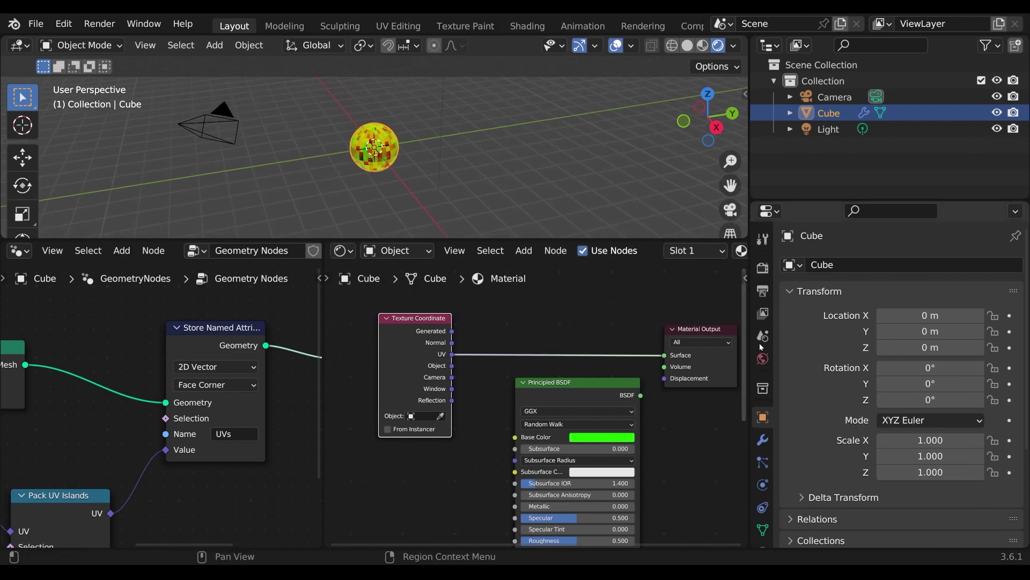
{"action": "left_click", "coordinate": [762, 440]}
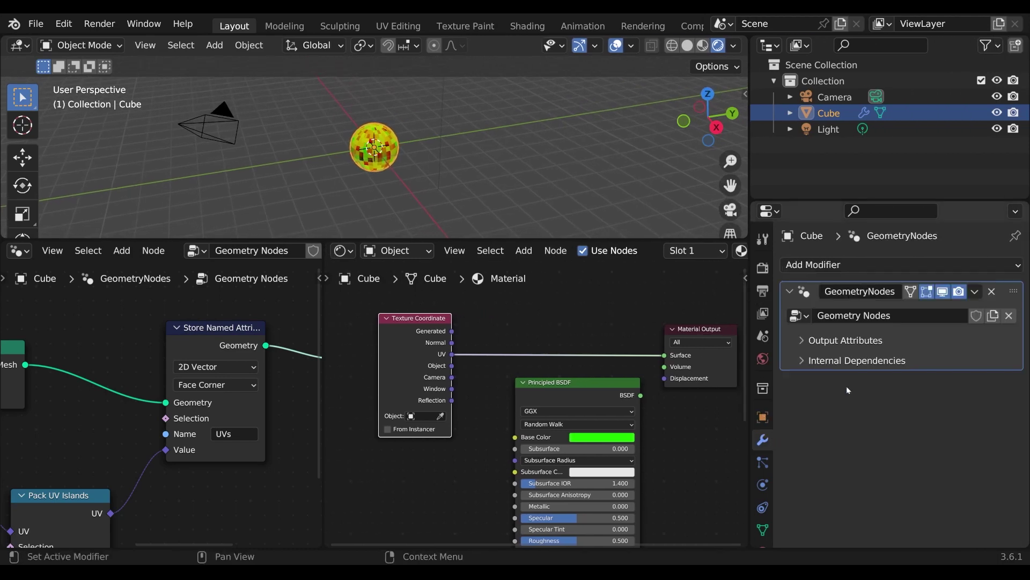
{"action": "left_click", "coordinate": [975, 293]}
{"action": "left_click", "coordinate": [948, 311]}
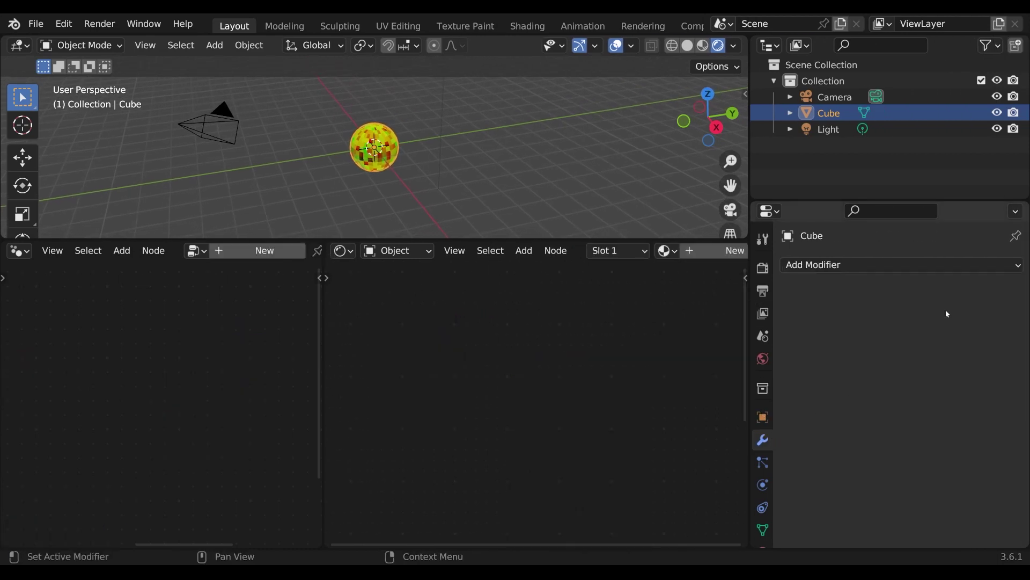
- Examine the UV Maps list in the applied mesh's object data properties
{"action": "left_click", "coordinate": [765, 532]}
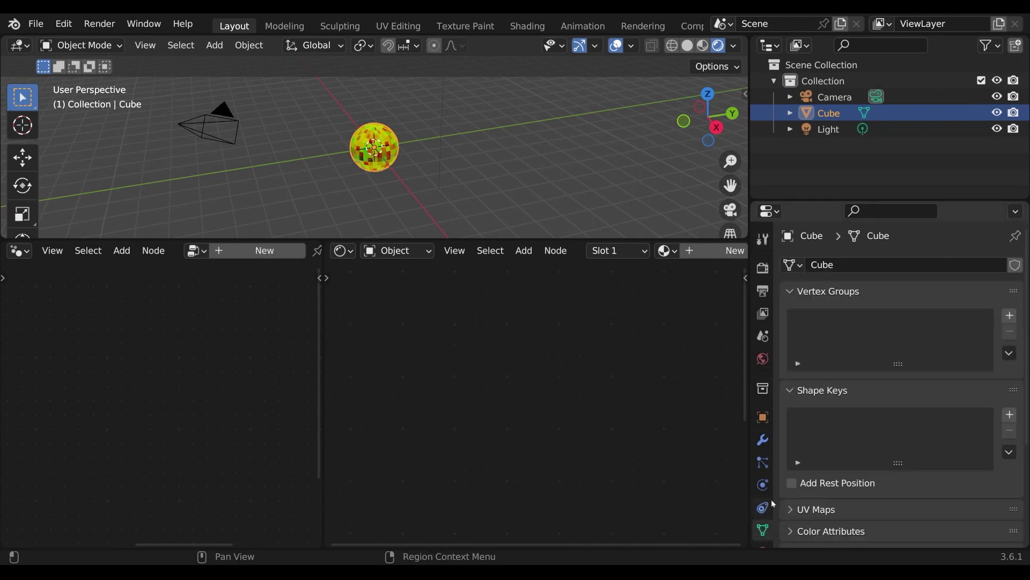
{"action": "scroll", "coordinate": [789, 478], "scroll_direction": "down", "scroll_amount": 2}
{"action": "left_click", "coordinate": [792, 468]}
{"action": "scroll", "coordinate": [856, 491], "scroll_direction": "down", "scroll_amount": 2}
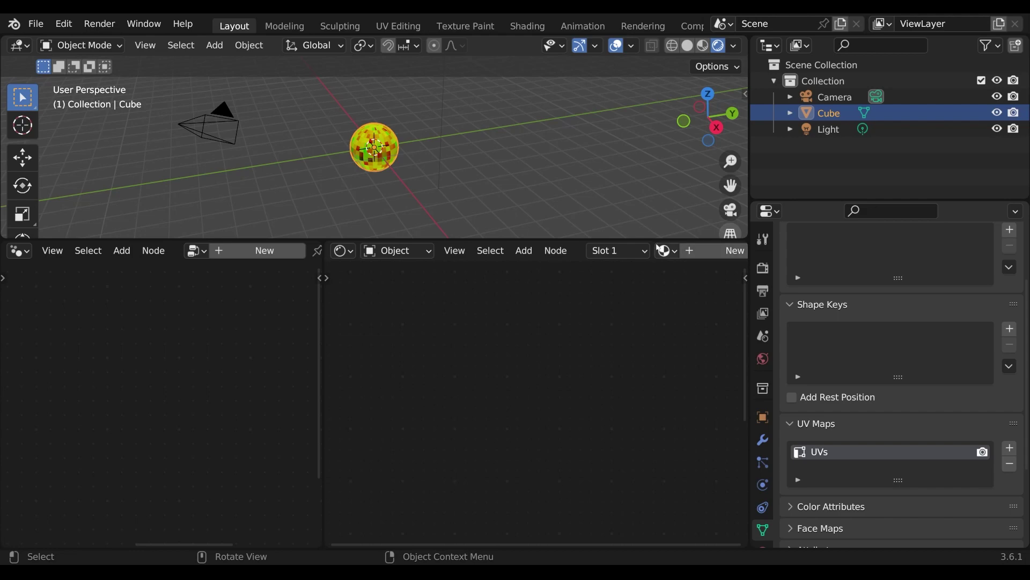
- Change the Shader Editor area to a UV Editor and enter Edit Mode to inspect the mesh's UV layout
{"action": "left_click", "coordinate": [344, 251]}
{"action": "left_click", "coordinate": [376, 315]}
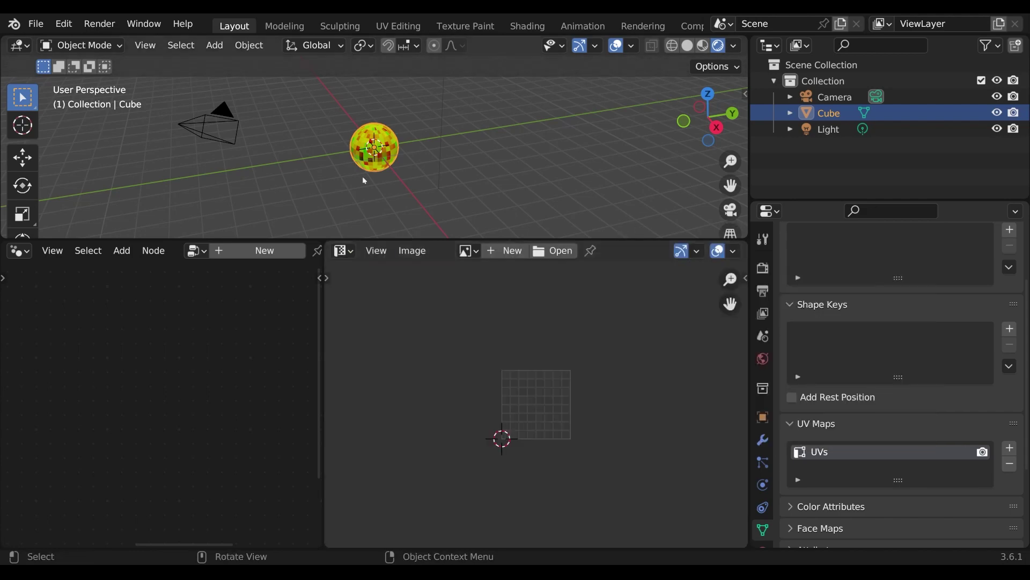
{"action": "key", "text": "Tab"}
{"action": "scroll", "coordinate": [478, 429], "scroll_direction": "up", "scroll_amount": 4}
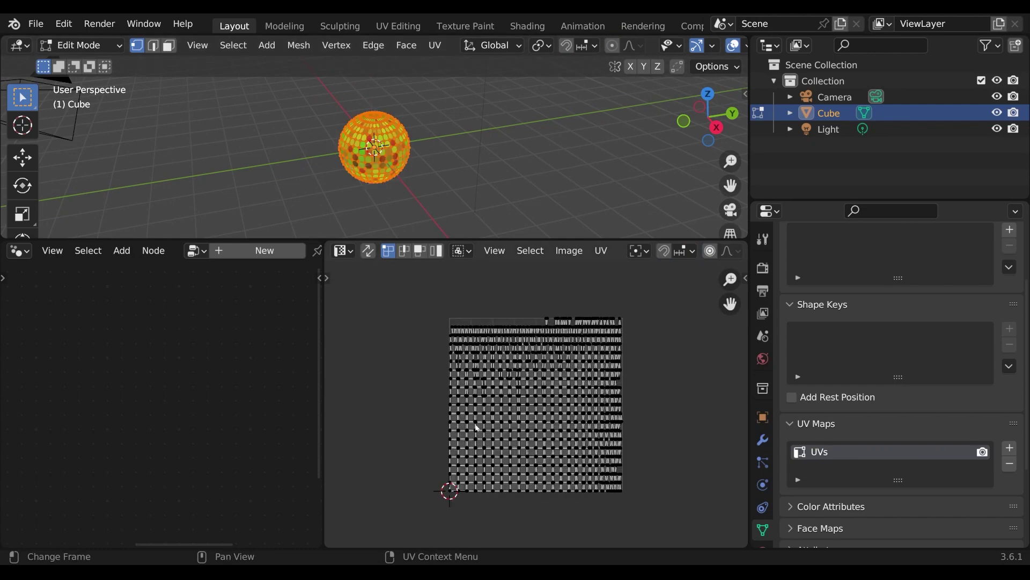
{"action": "scroll", "coordinate": [475, 413], "scroll_direction": "up", "scroll_amount": 1}
{"action": "scroll", "coordinate": [639, 365], "scroll_direction": "down", "scroll_amount": 2}
{"action": "scroll", "coordinate": [610, 378], "scroll_direction": "up", "scroll_amount": 1}
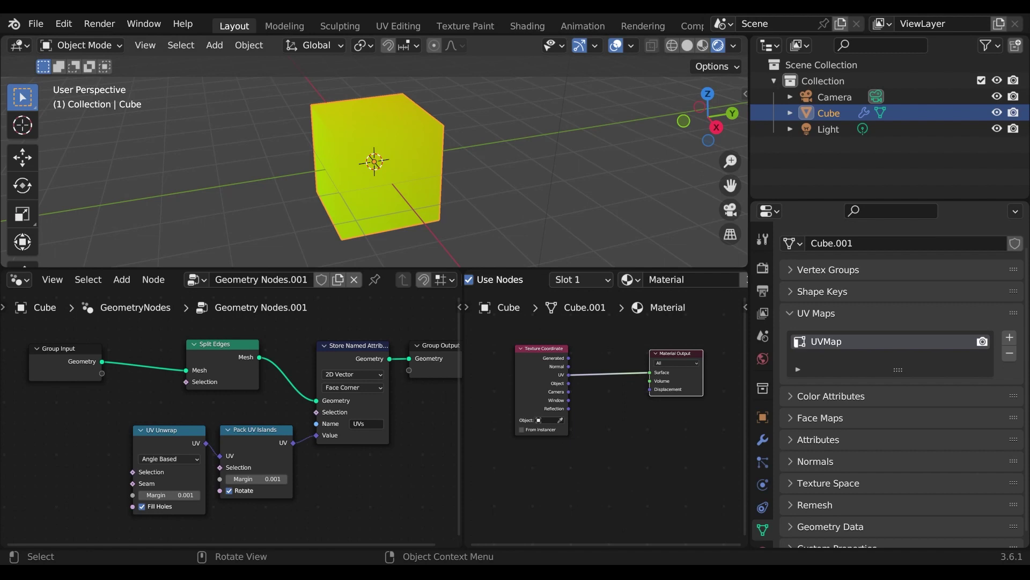
- Set the Store Named Attribute node's name to the existing face-corner attribute UVMap and check the cube's shading from another angle
{"action": "left_click", "coordinate": [80, 364]}
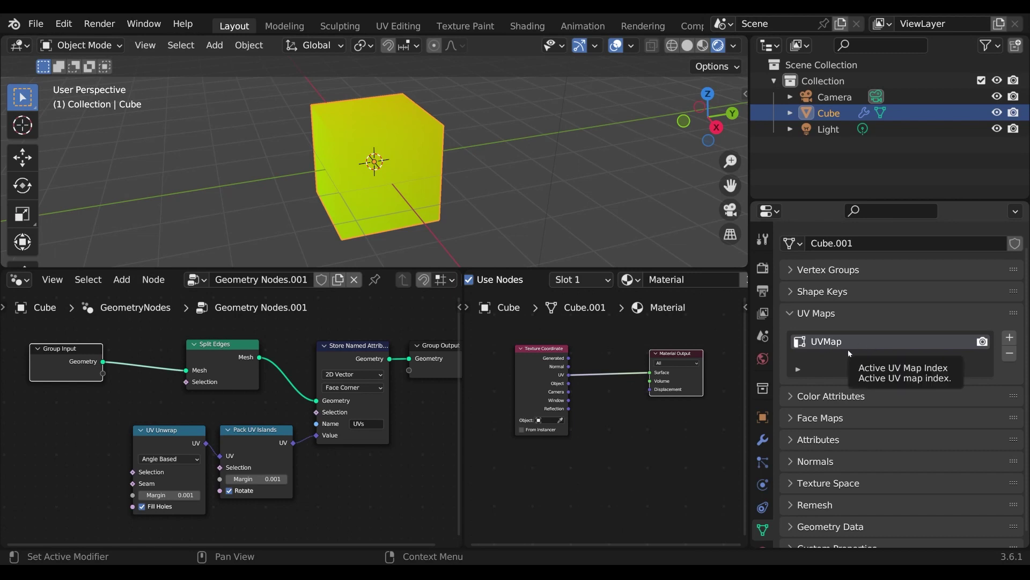
{"action": "left_click_drag", "start_coordinate": [544, 356], "coordinate": [538, 352]}
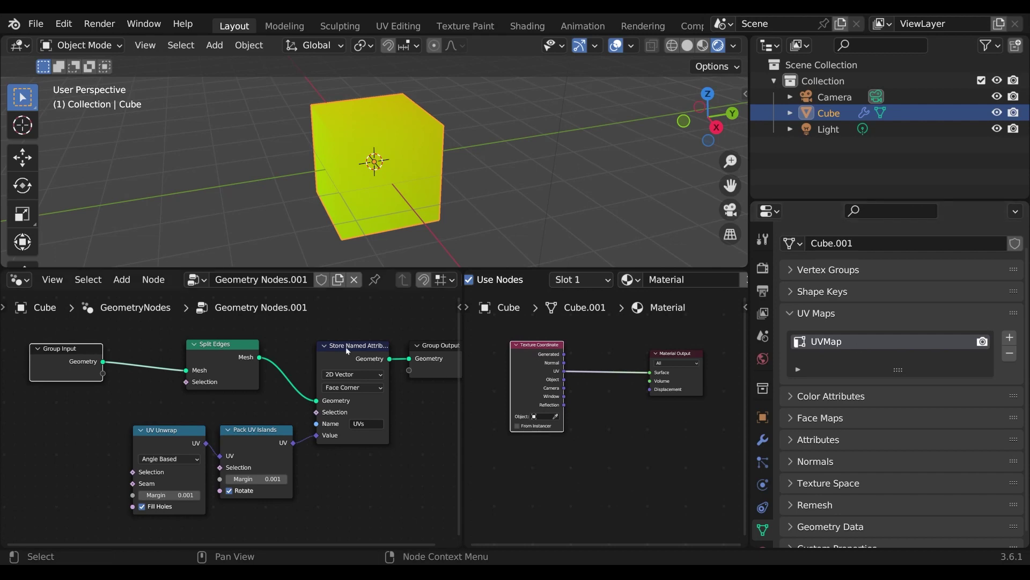
{"action": "left_click_drag", "start_coordinate": [348, 351], "coordinate": [349, 349]}
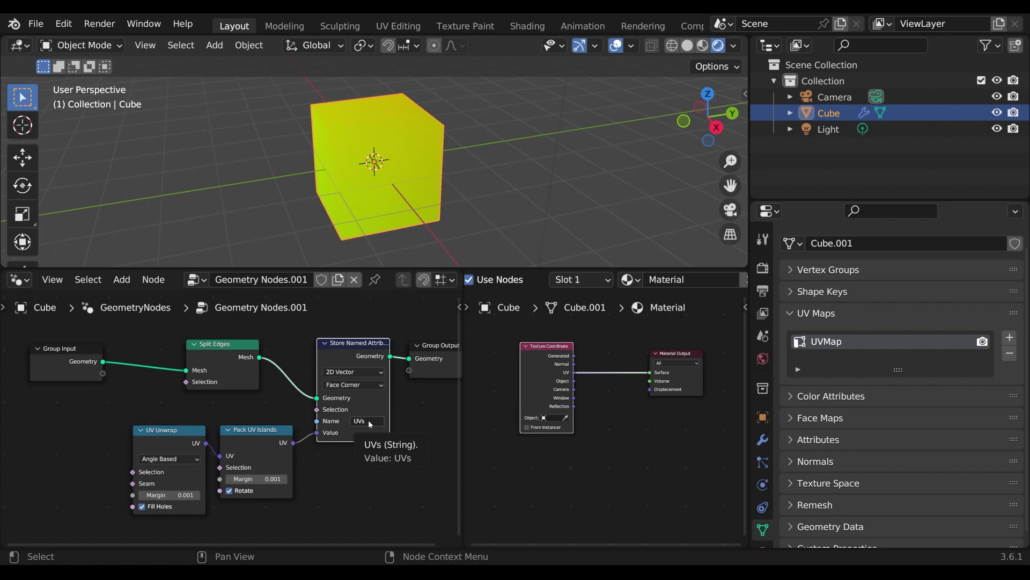
{"action": "left_click", "coordinate": [369, 424]}
{"action": "key", "text": "Down"}
{"action": "key", "text": "Down"}
{"action": "key", "text": "Down"}
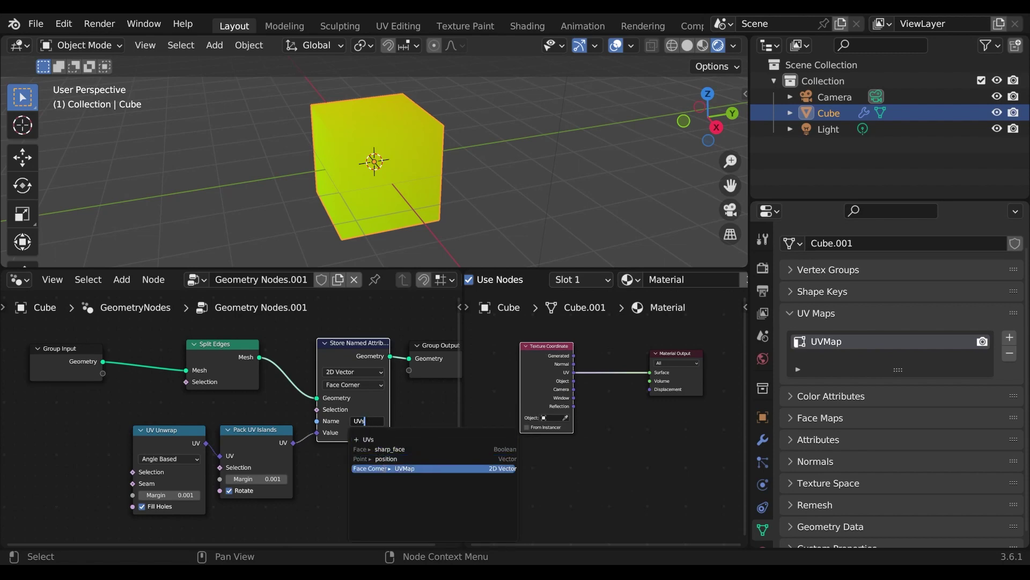
{"action": "left_click", "coordinate": [385, 469]}
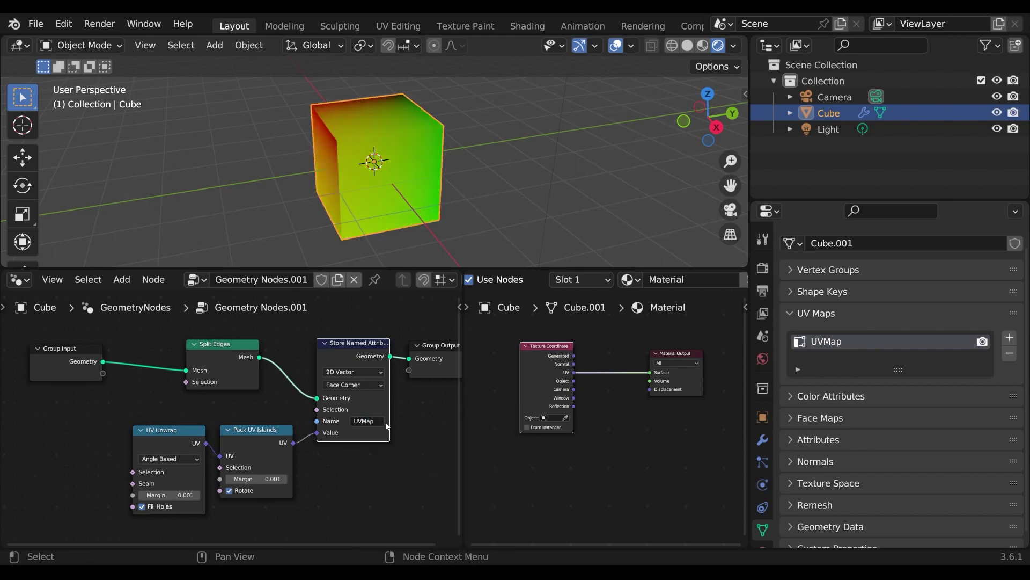
{"action": "middle_click_drag", "start_coordinate": [419, 182], "coordinate": [426, 177]}
{"action": "middle_click_drag", "start_coordinate": [426, 177], "coordinate": [433, 185]}
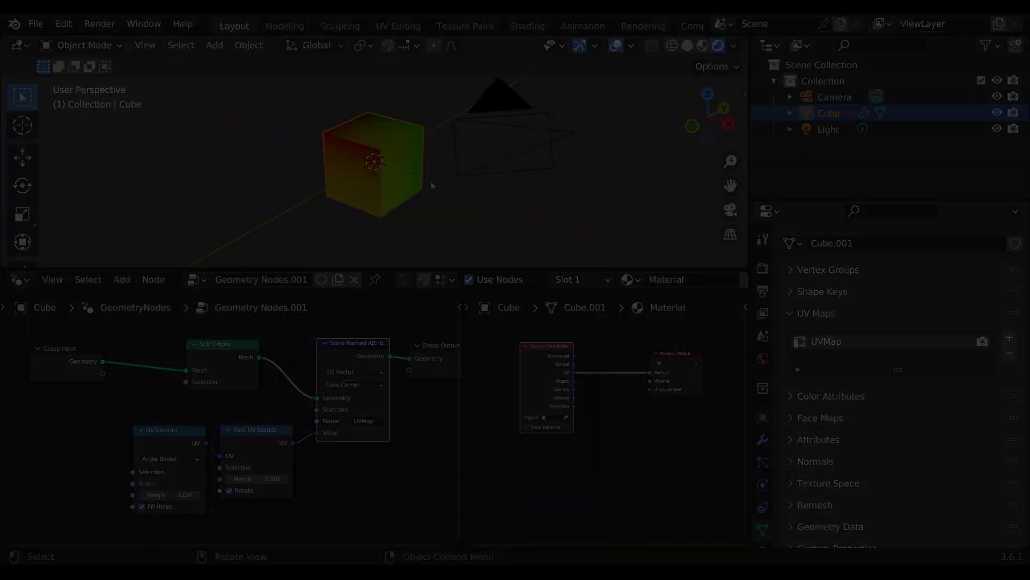